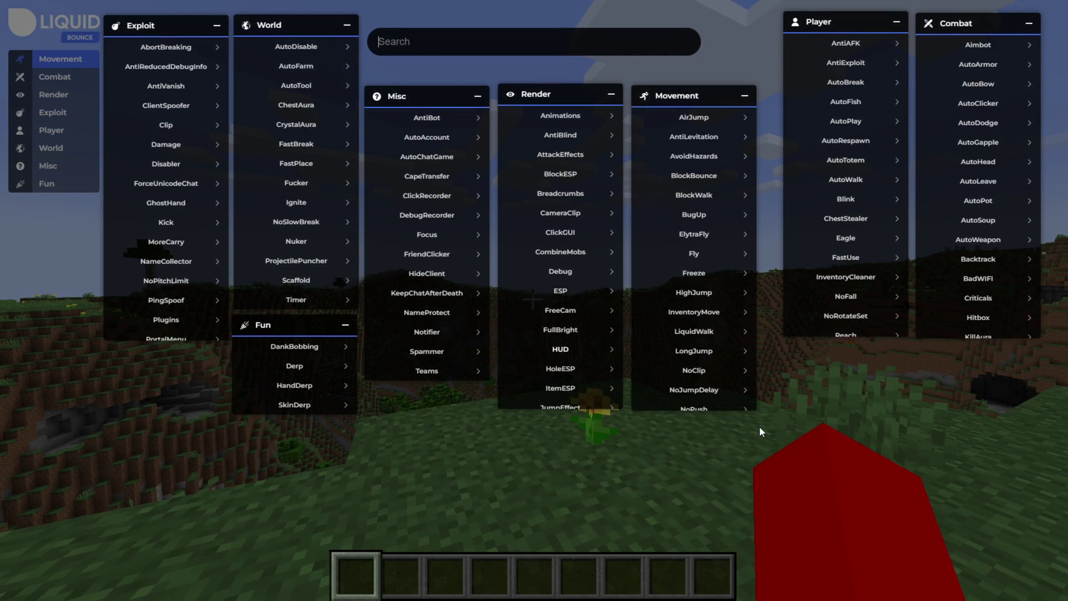
Step: Close the ClickGUI and walk the player across the meadow in front-facing third-person view
{"action": "key", "text": "Escape"}
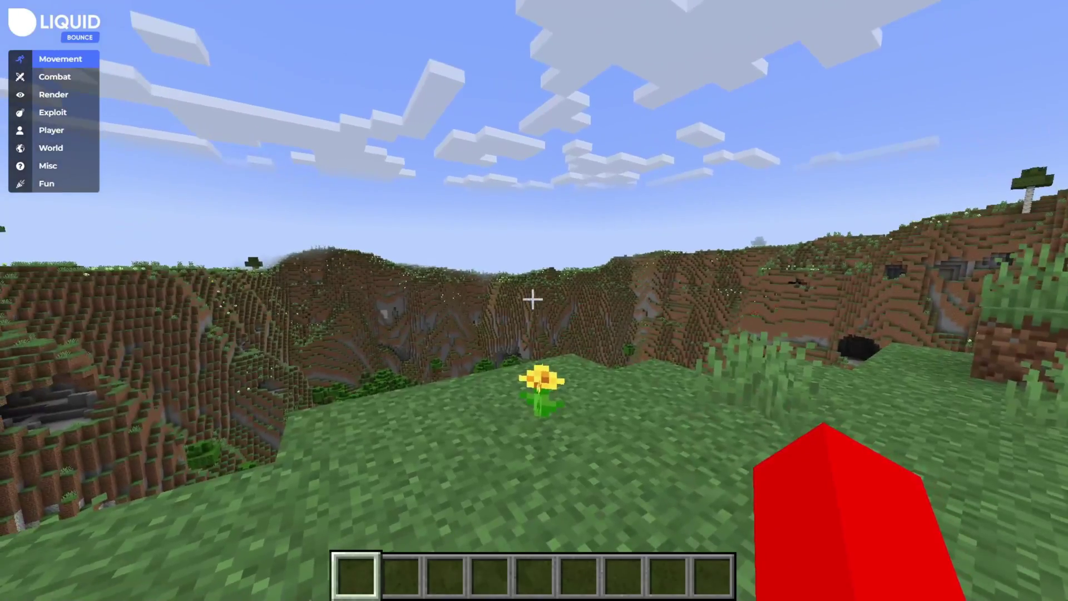
{"action": "key", "text": "F5"}
{"action": "key", "text": "F5"}
{"action": "key", "text": "w"}
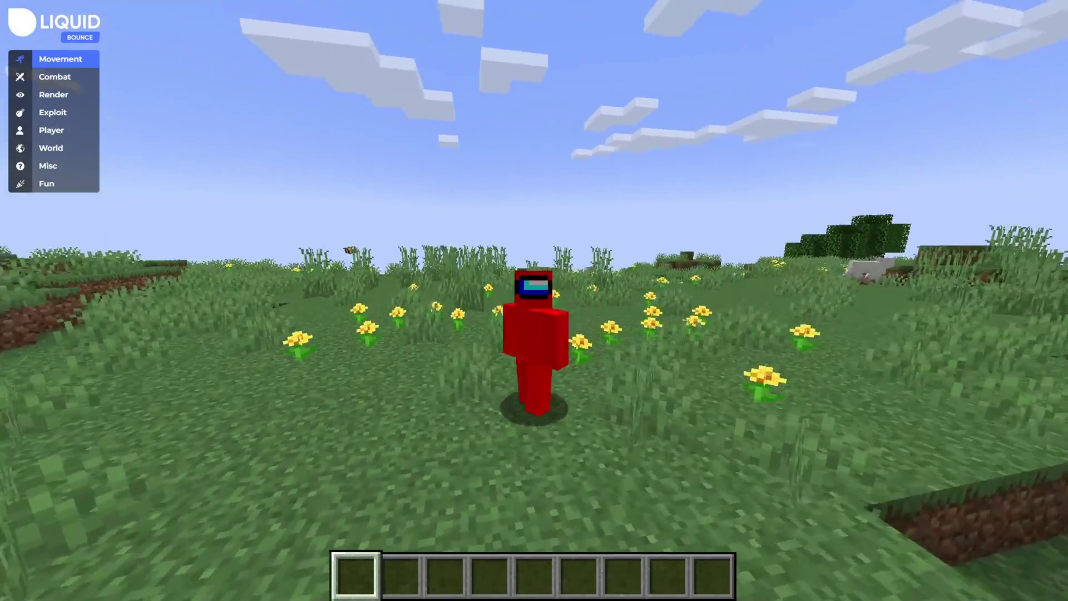
{"action": "key", "text": "w"}
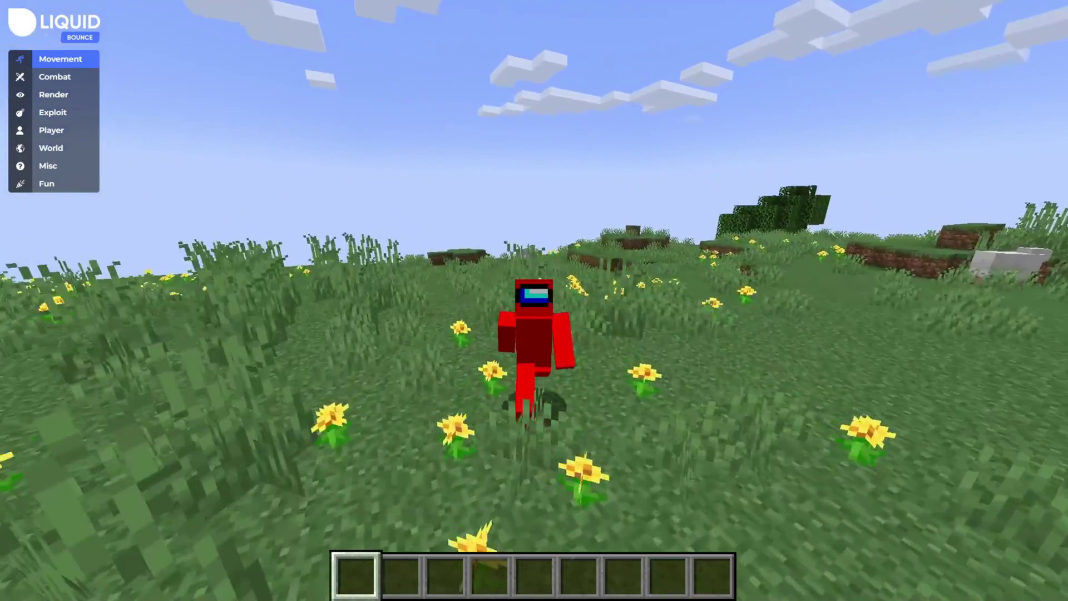
{"action": "key", "text": "w"}
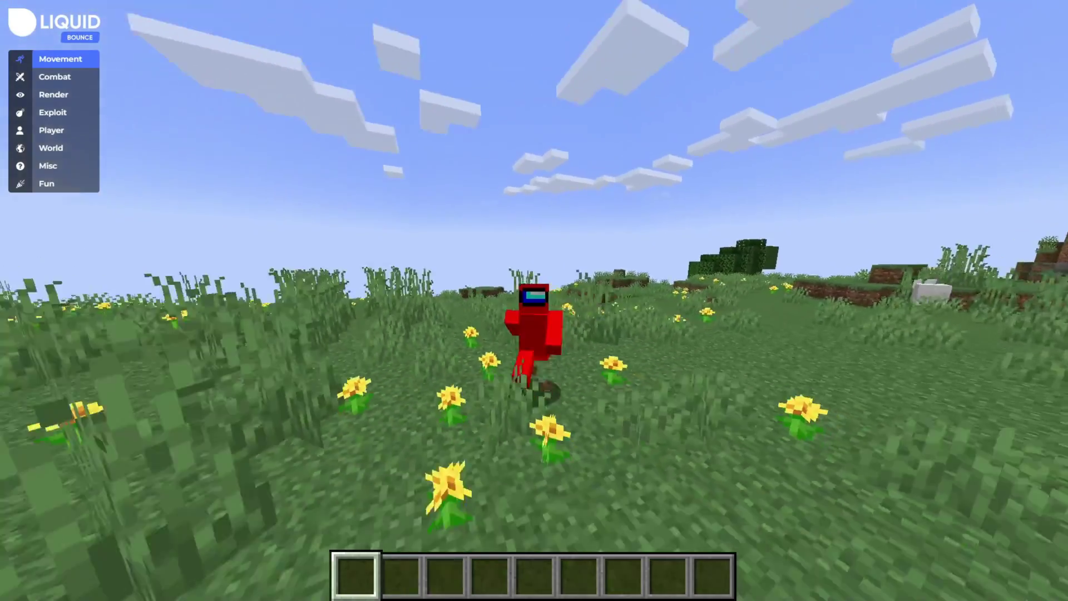
{"action": "key", "text": "w"}
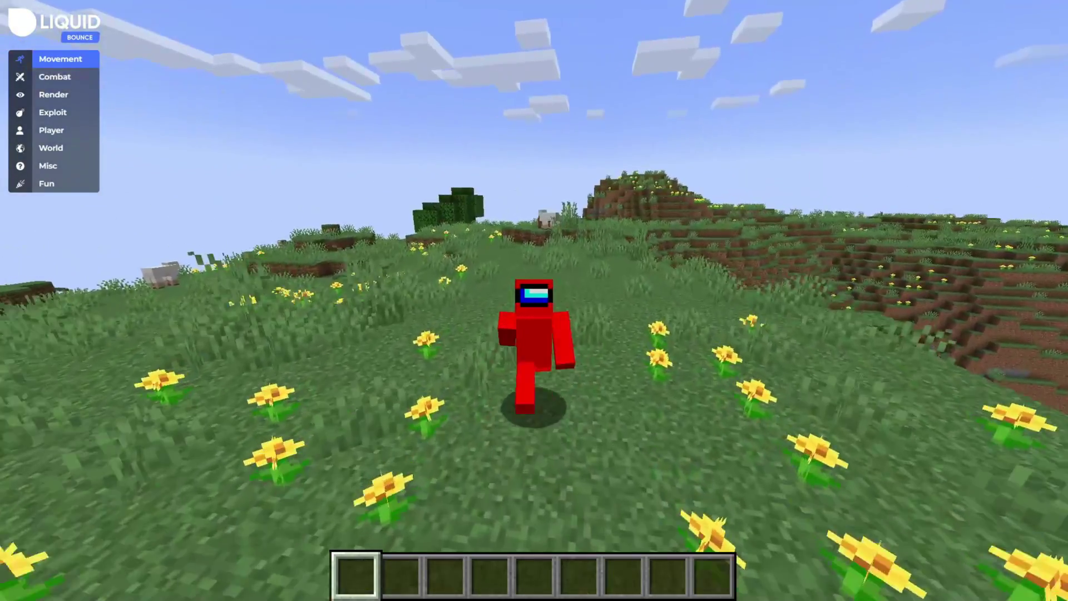
{"action": "key", "text": "w"}
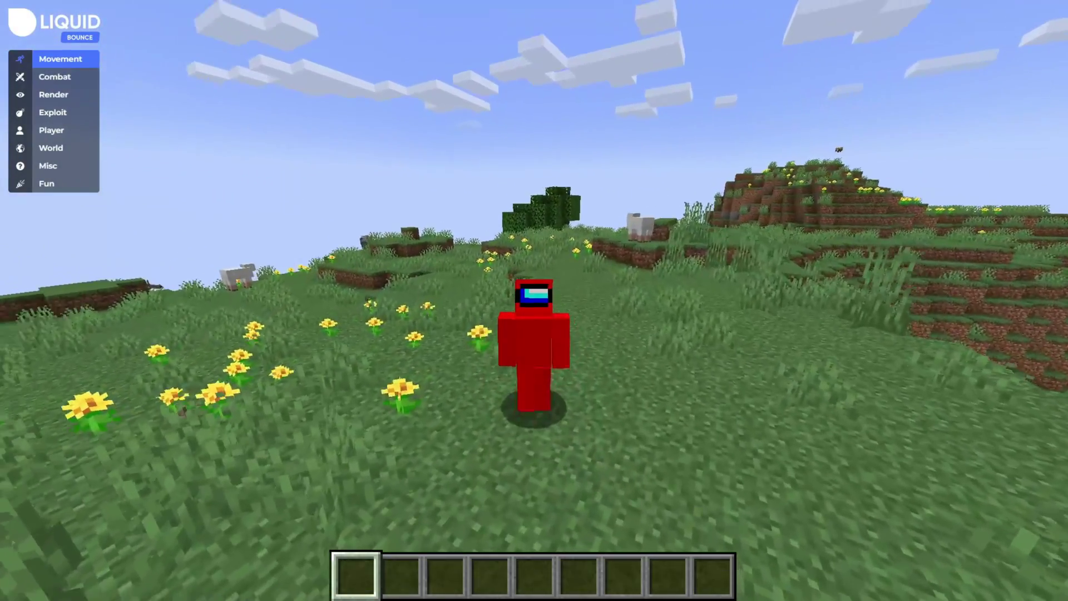
{"action": "key", "text": "w"}
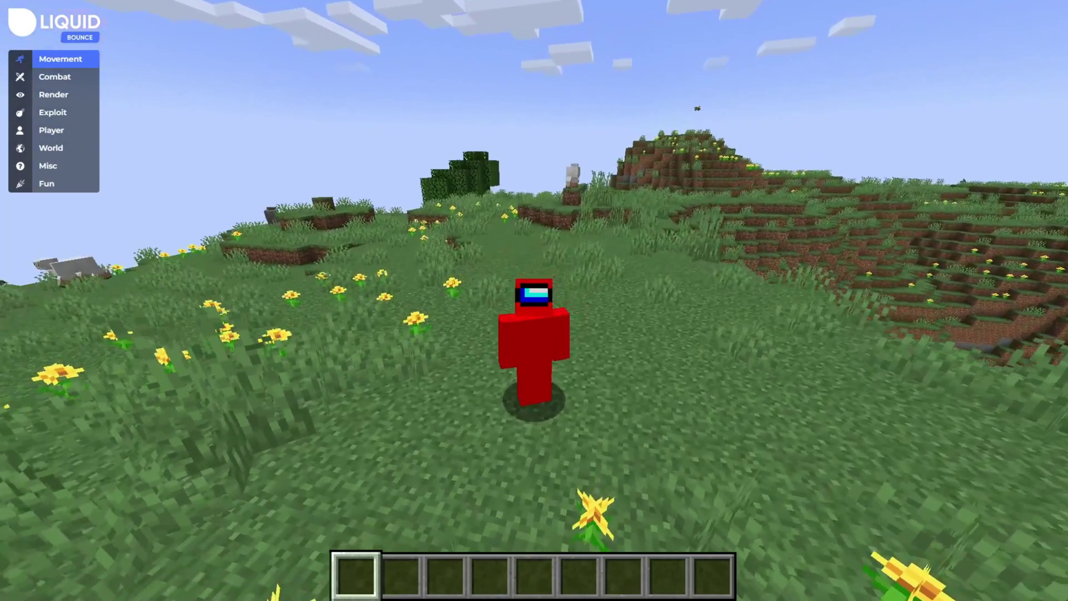
{"action": "key", "text": "w"}
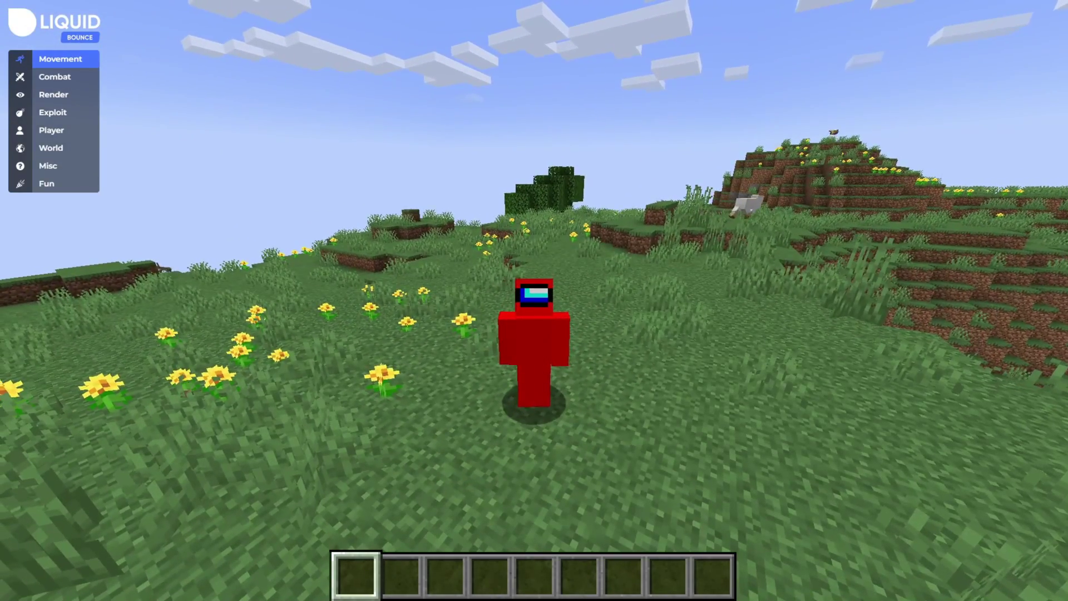
Step: Walk on in first person, return to front third-person view, and reopen the ClickGUI
{"action": "key", "text": "F5"}
{"action": "key", "text": "F5"}
{"action": "key", "text": "w"}
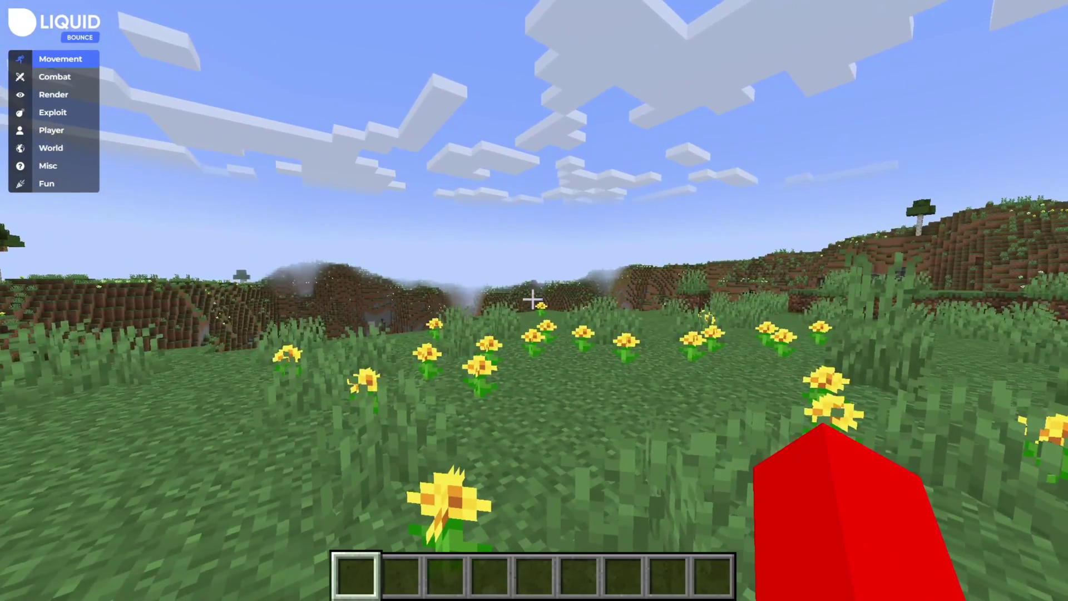
{"action": "key", "text": "F5"}
{"action": "key", "text": "F5"}
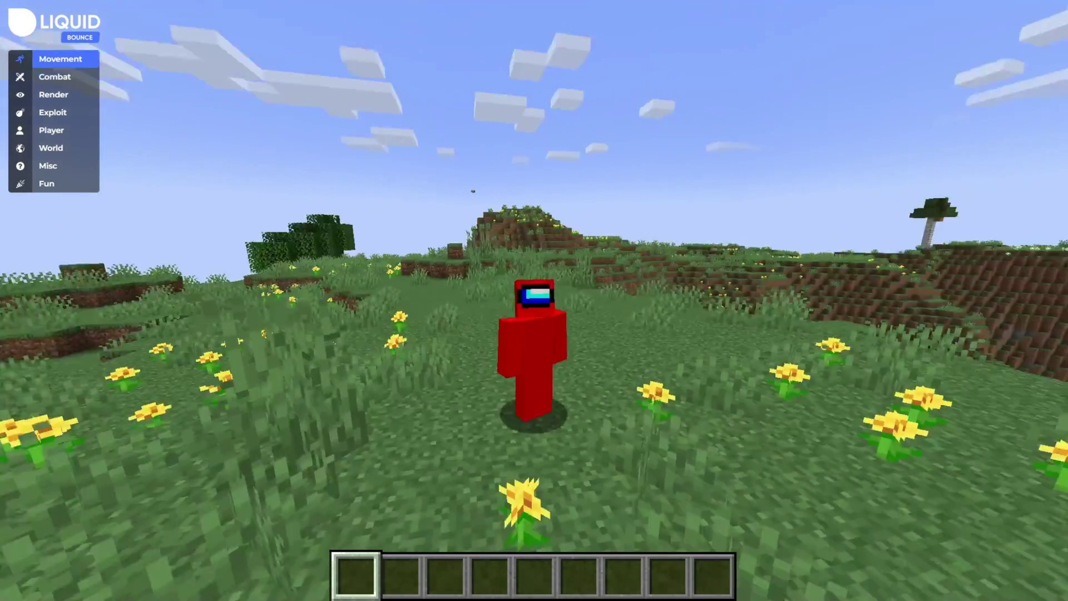
{"action": "key", "text": "w"}
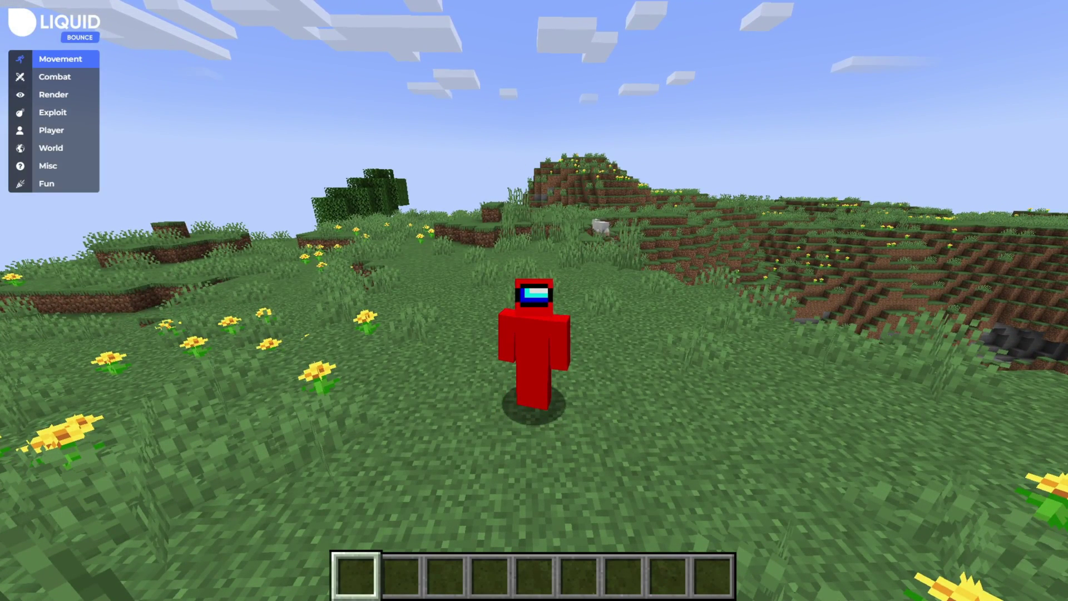
{"action": "key", "text": "Shift_R"}
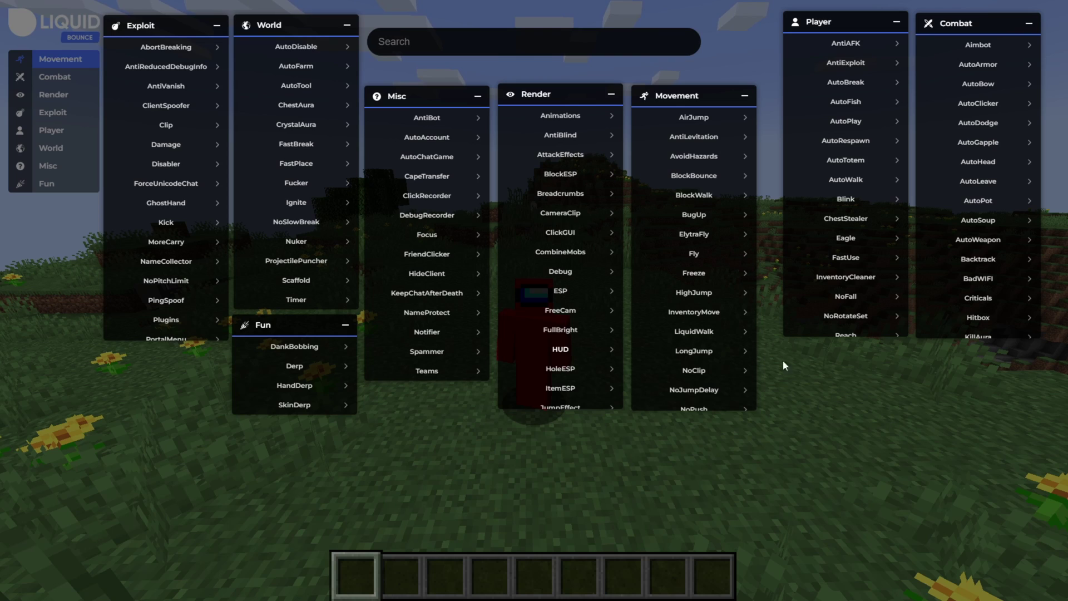
Step: Enable AttackEffects in the Render panel and close the ClickGUI
{"action": "left_click", "coordinate": [566, 158]}
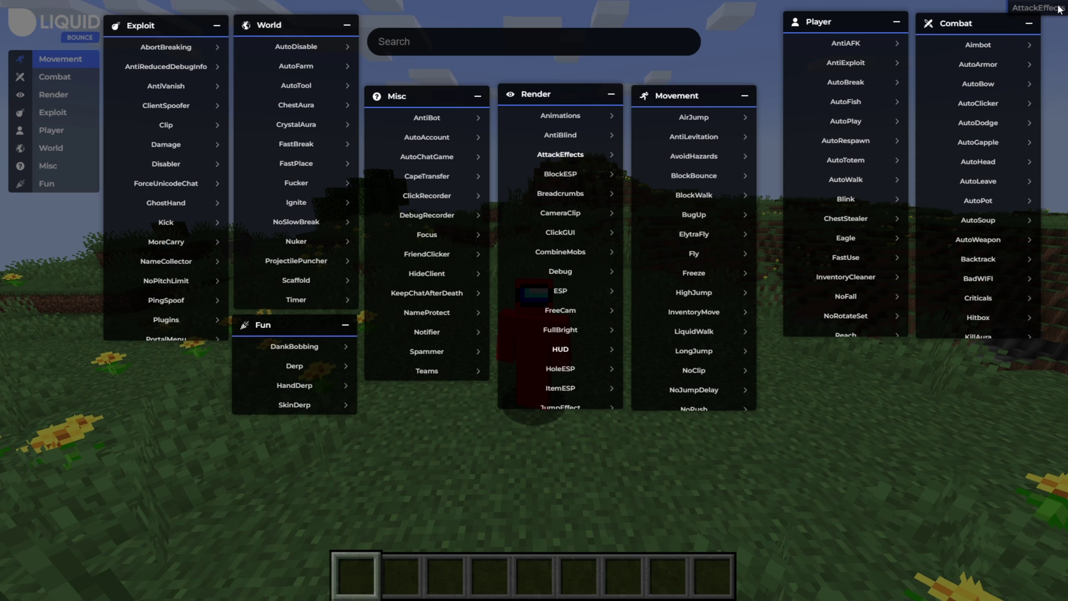
{"action": "key", "text": "Escape"}
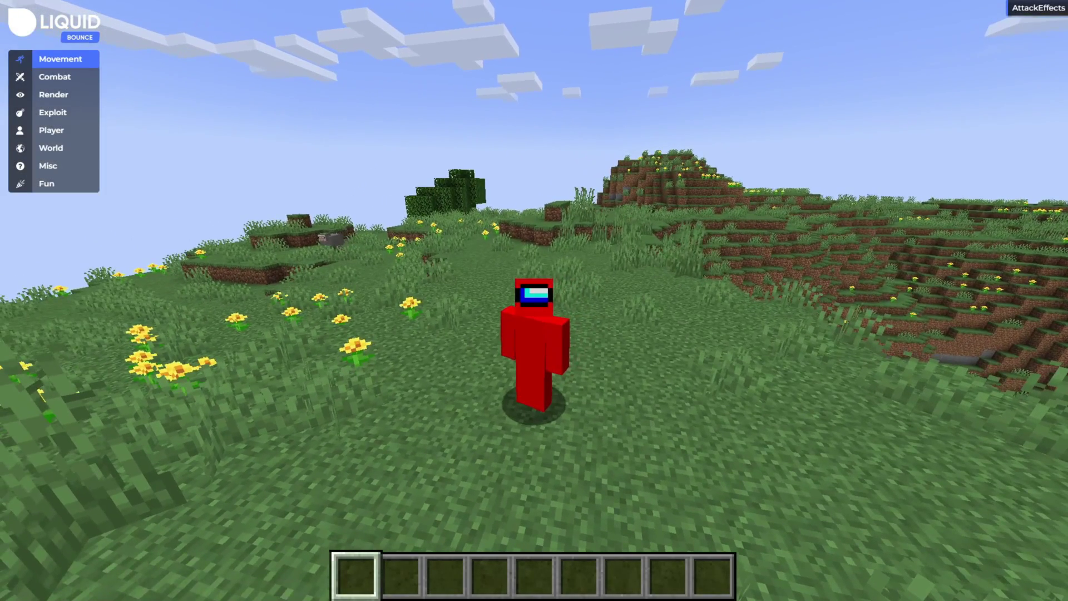
Step: Reopen the ClickGUI and toggle AttackEffects off, on, then off again, leaving it disabled
{"action": "key", "text": "Shift_R"}
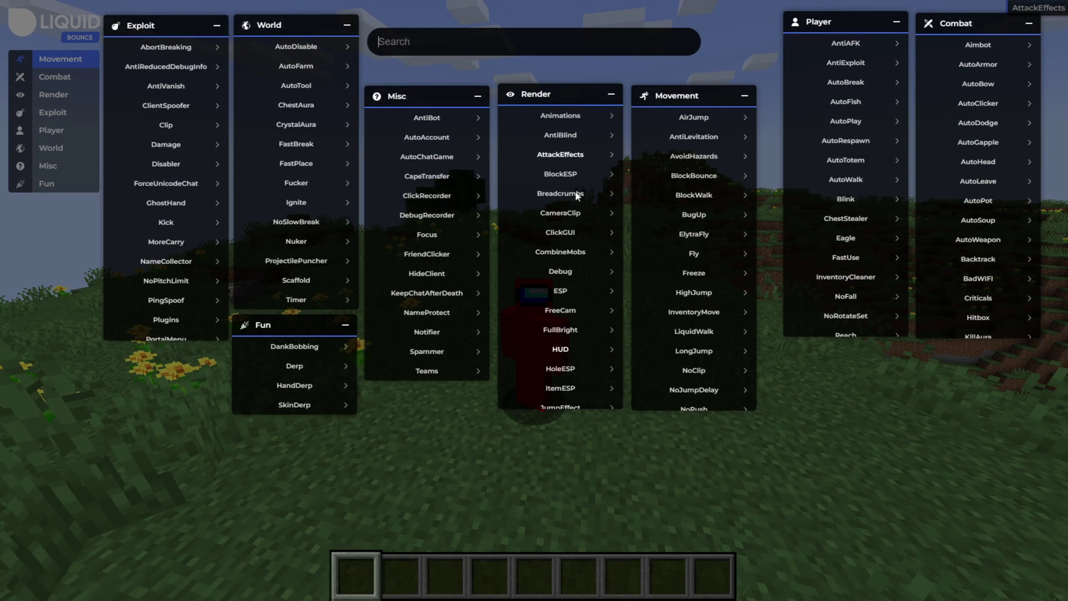
{"action": "left_click", "coordinate": [571, 158]}
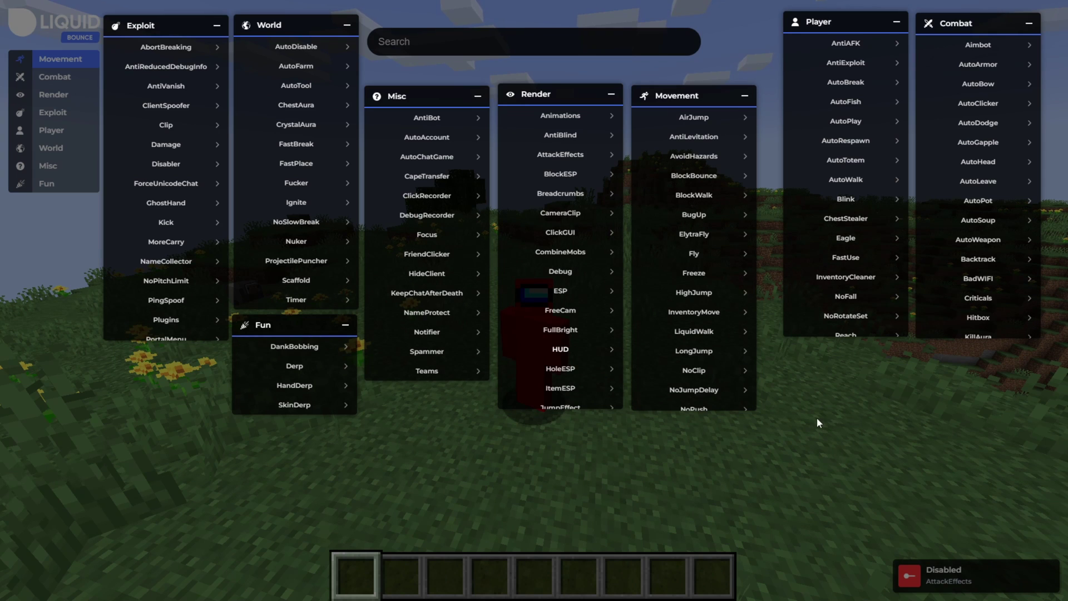
{"action": "left_click", "coordinate": [545, 159]}
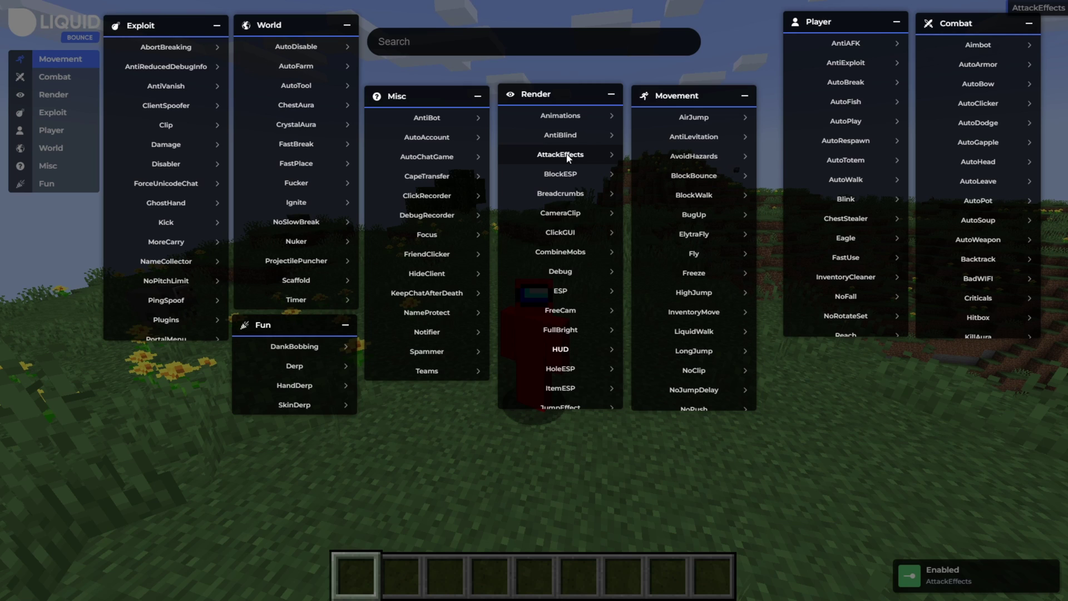
{"action": "left_click", "coordinate": [569, 159]}
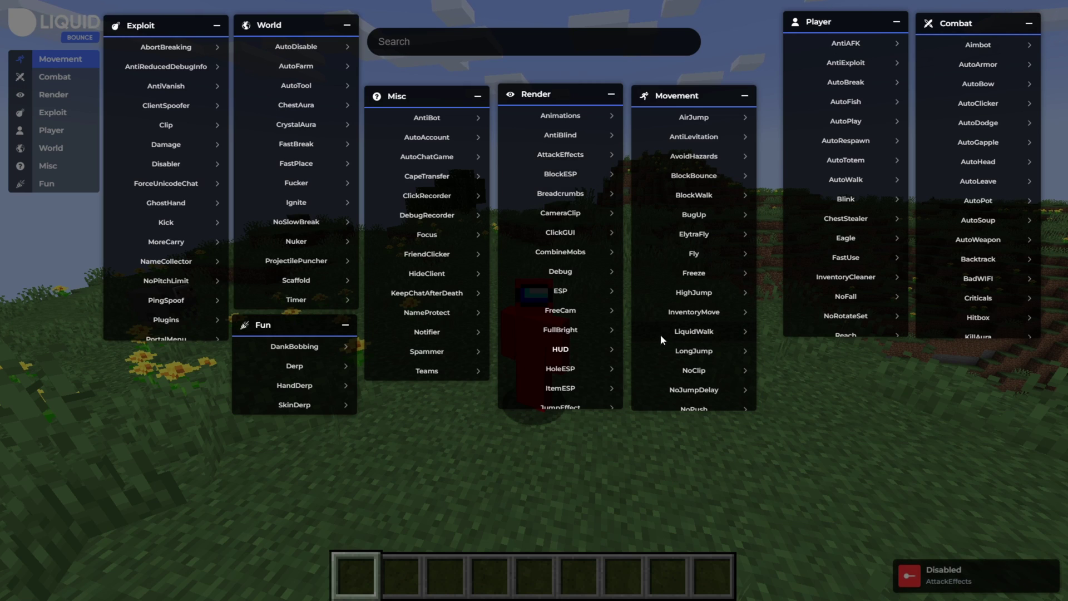
{"action": "scroll", "coordinate": [202, 222], "scroll_direction": "down", "scroll_amount": 3}
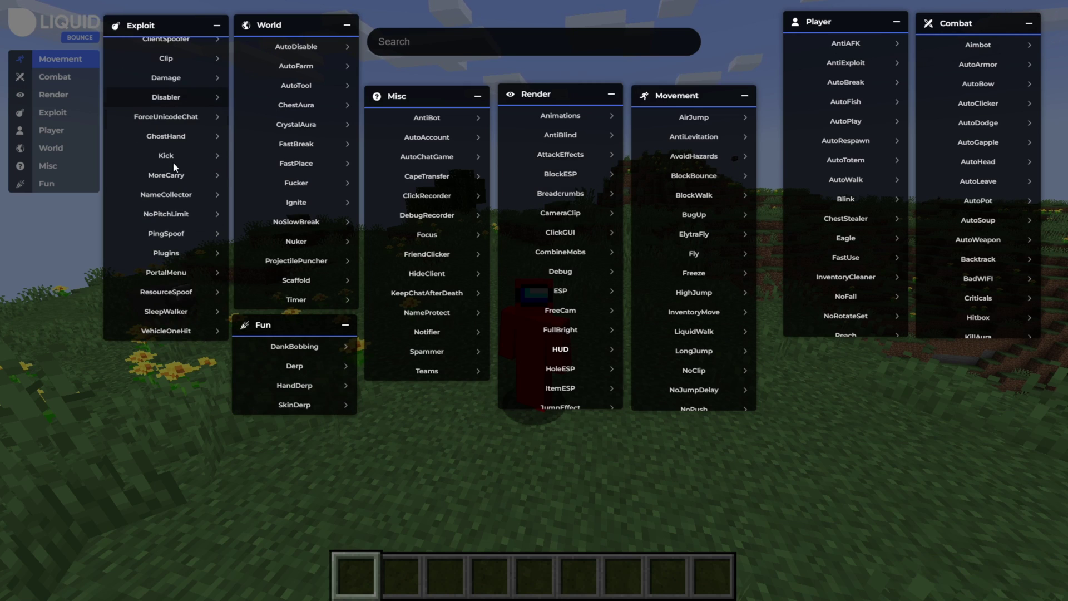
{"action": "scroll", "coordinate": [173, 199], "scroll_direction": "up", "scroll_amount": 3}
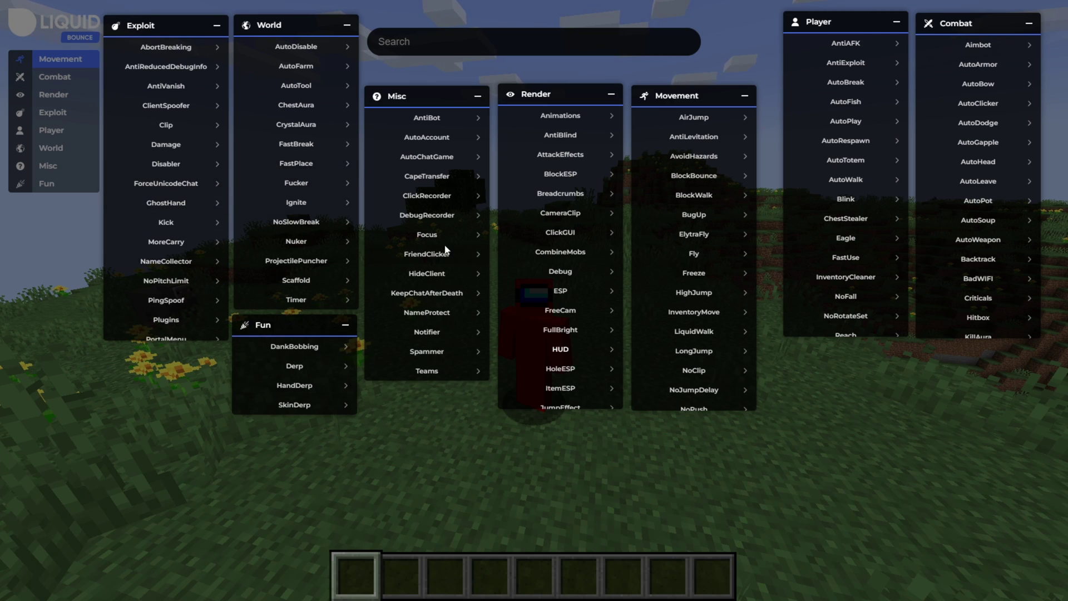
{"action": "scroll", "coordinate": [565, 288], "scroll_direction": "down", "scroll_amount": 8}
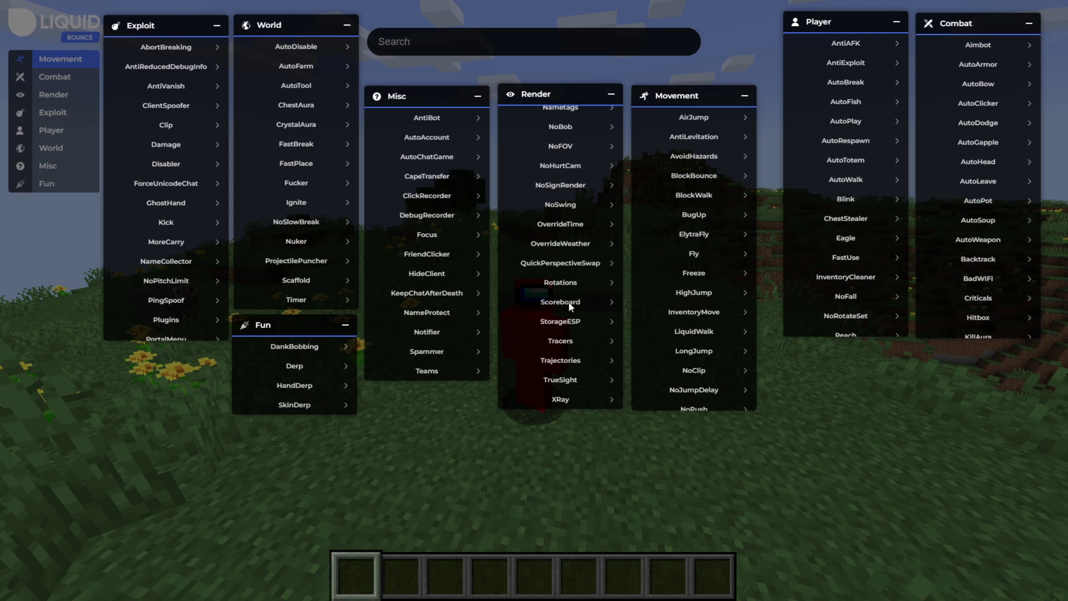
{"action": "scroll", "coordinate": [573, 325], "scroll_direction": "up", "scroll_amount": 8}
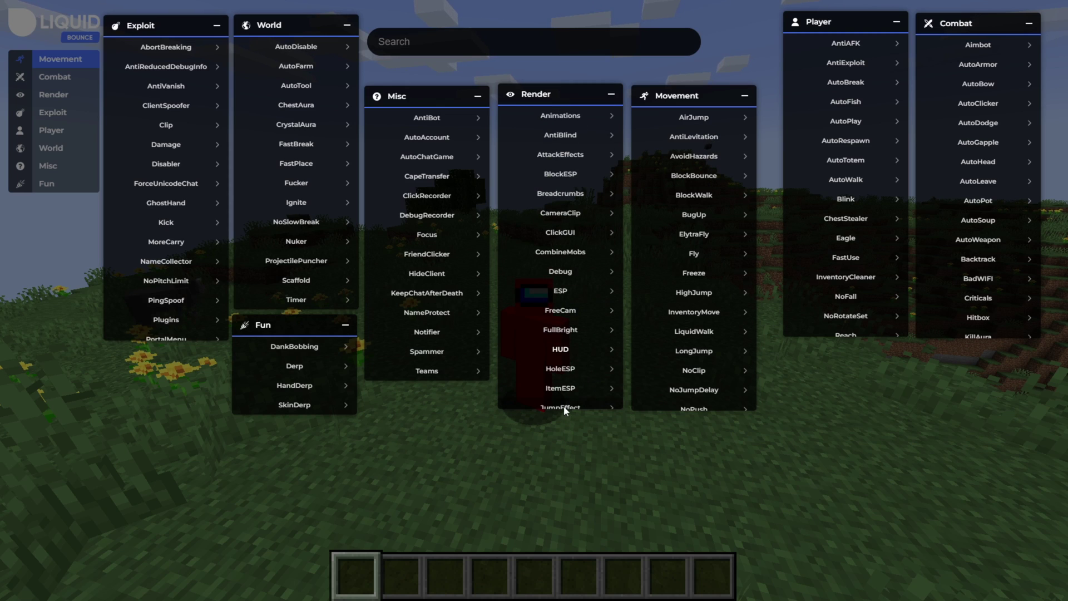
{"action": "mouse_move", "coordinate": [682, 96]}
{"action": "left_mouse_down"}
{"action": "mouse_move", "coordinate": [696, 95]}
{"action": "mouse_move", "coordinate": [685, 97]}
{"action": "left_mouse_up"}
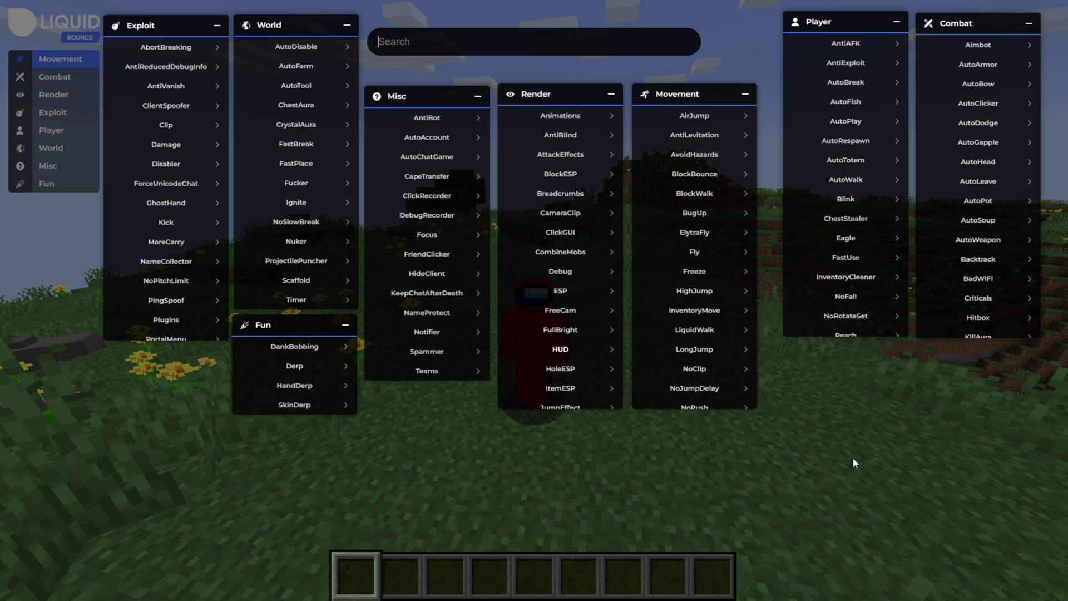
{"action": "type", "text": "auto"}
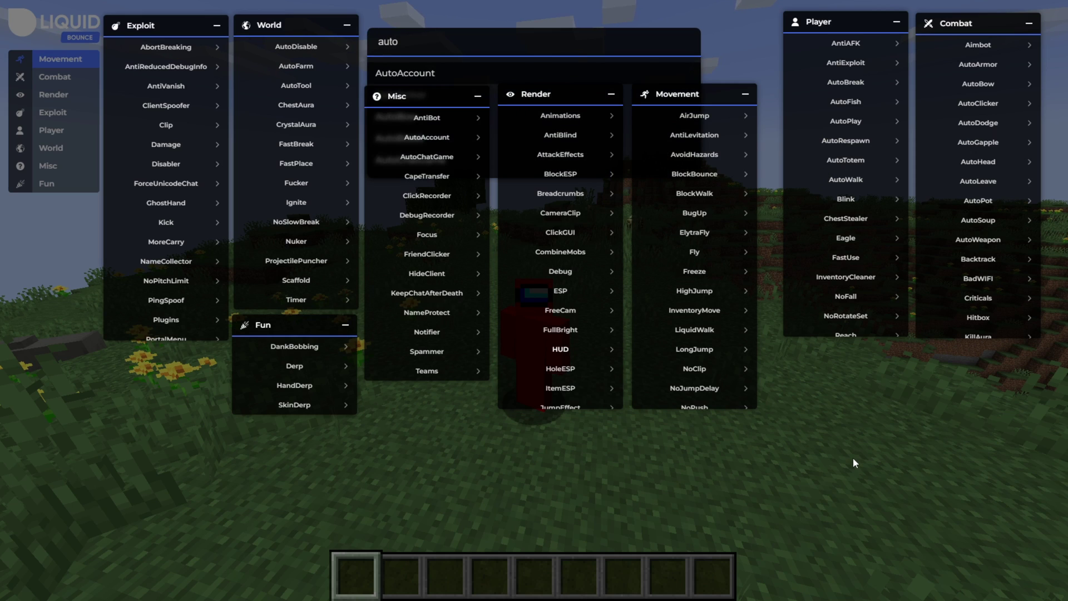
{"action": "key", "text": "BackSpace"}
{"action": "key", "text": "BackSpace"}
{"action": "key", "text": "BackSpace"}
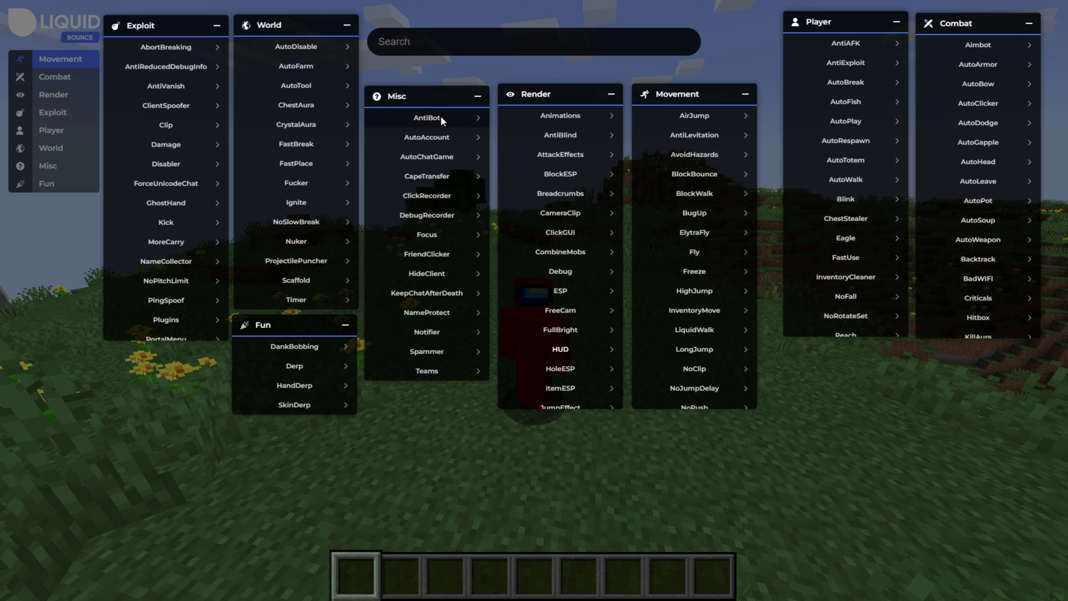
{"action": "left_click", "coordinate": [437, 119]}
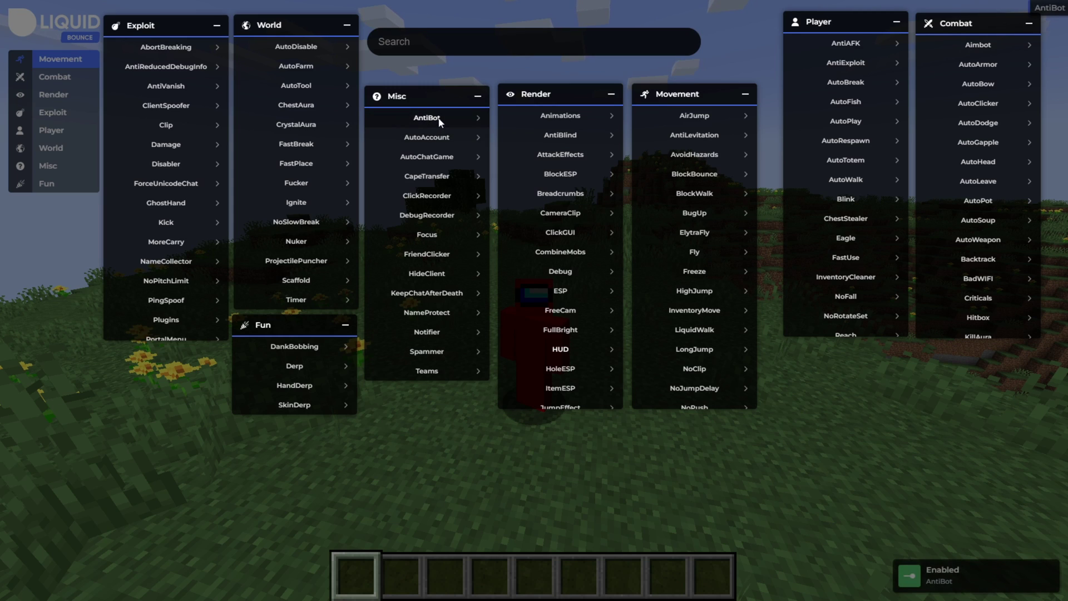
{"action": "left_click", "coordinate": [438, 119]}
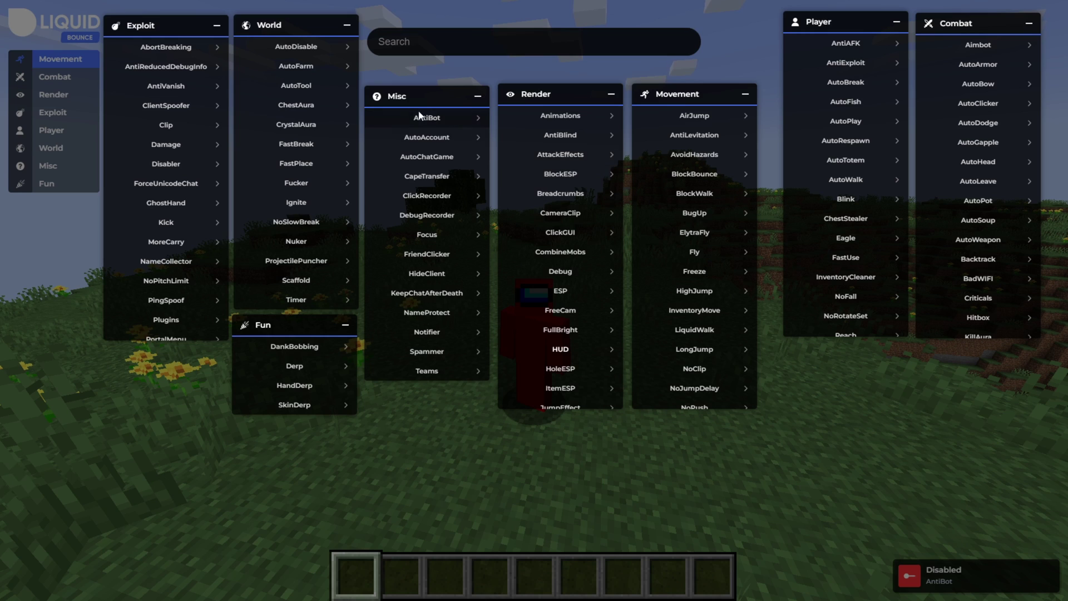
Step: Expand and collapse the settings of the AntiBot and BlockESP modules
{"action": "right_click", "coordinate": [427, 118]}
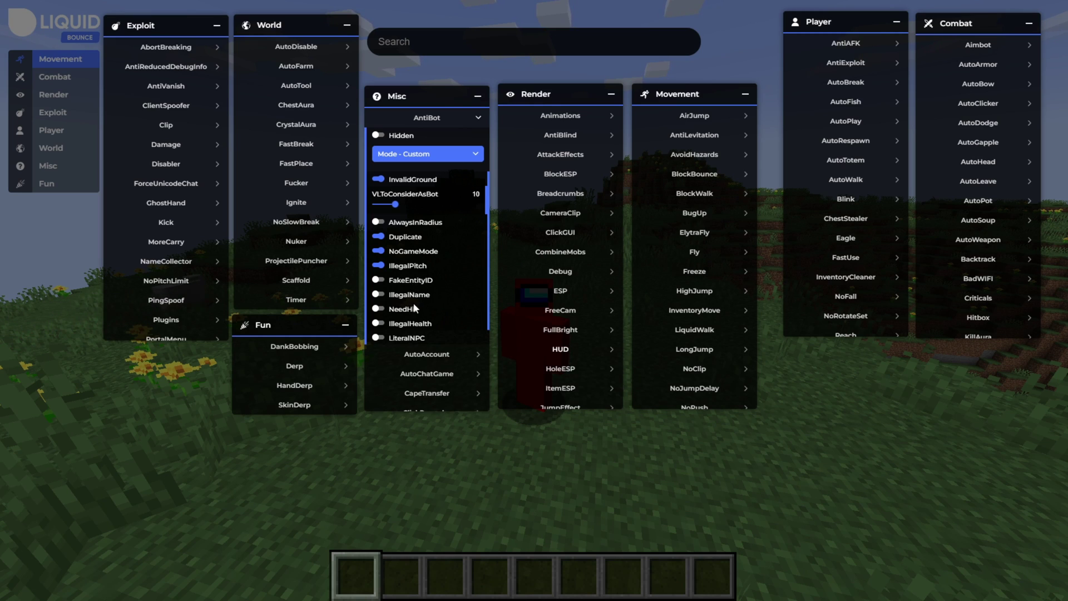
{"action": "left_click", "coordinate": [434, 119]}
{"action": "left_click", "coordinate": [559, 174]}
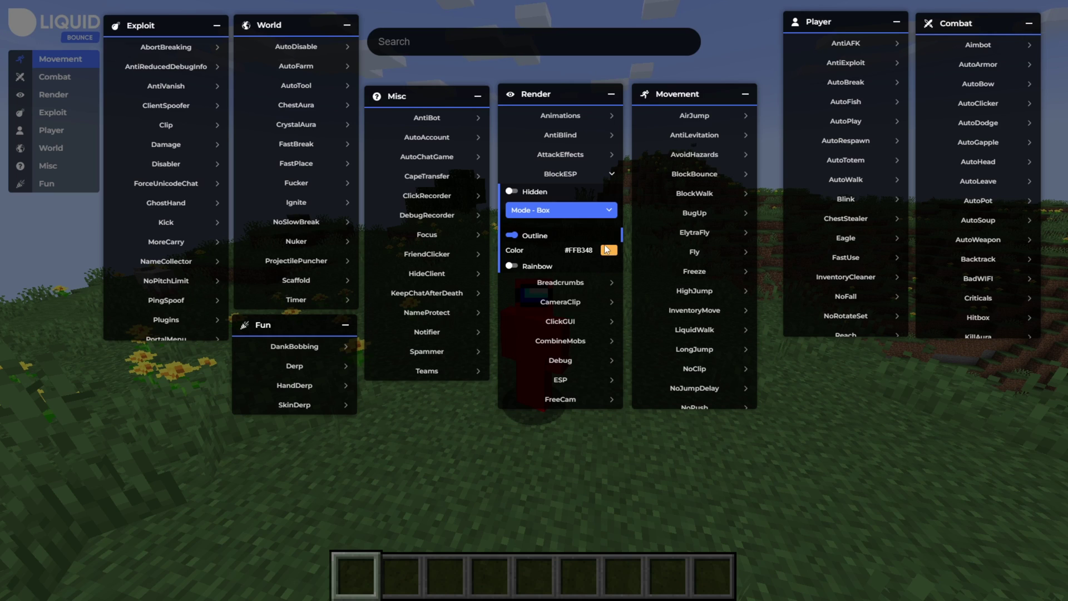
{"action": "right_click", "coordinate": [436, 122]}
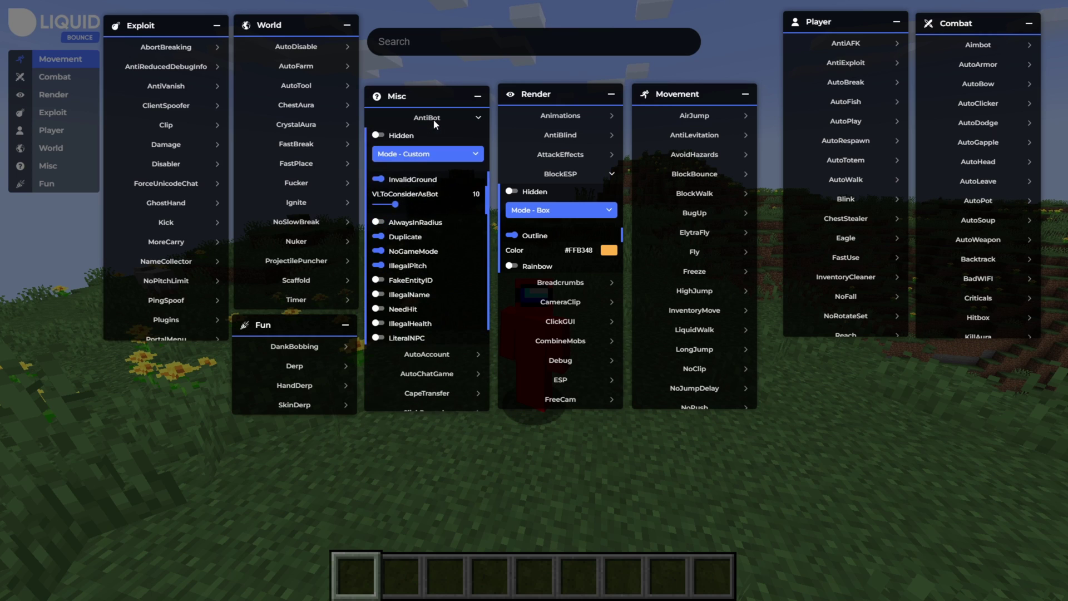
{"action": "right_click", "coordinate": [435, 121]}
{"action": "right_click", "coordinate": [543, 178]}
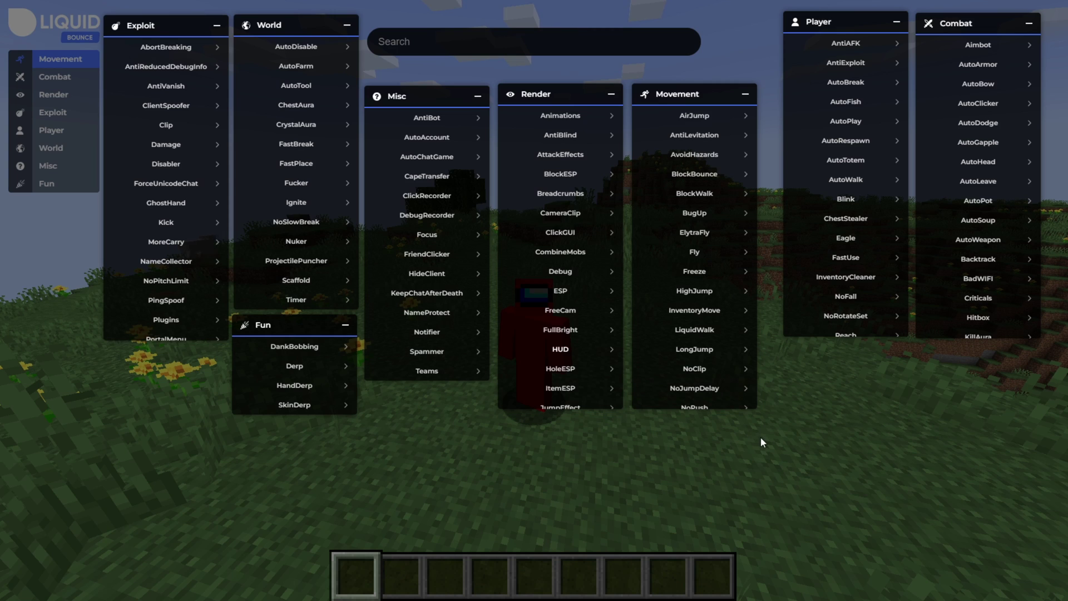
Step: Toggle ForceUnicodeChat's Hidden setting and the module on and off, then collapse its settings
{"action": "scroll", "coordinate": [560, 250], "scroll_direction": "down", "scroll_amount": 10}
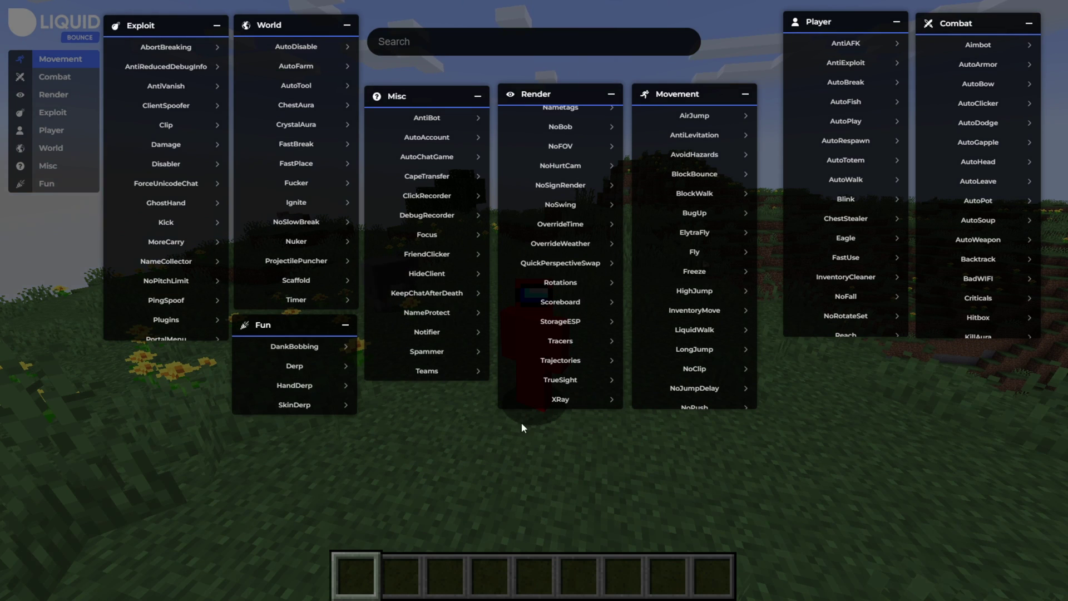
{"action": "right_click", "coordinate": [170, 184]}
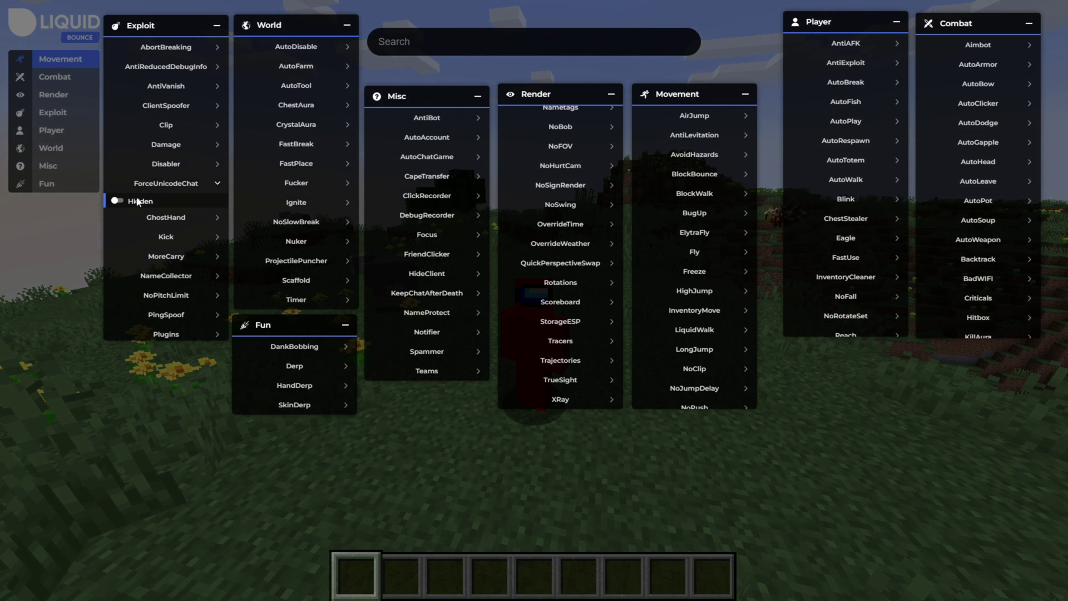
{"action": "left_click", "coordinate": [117, 200]}
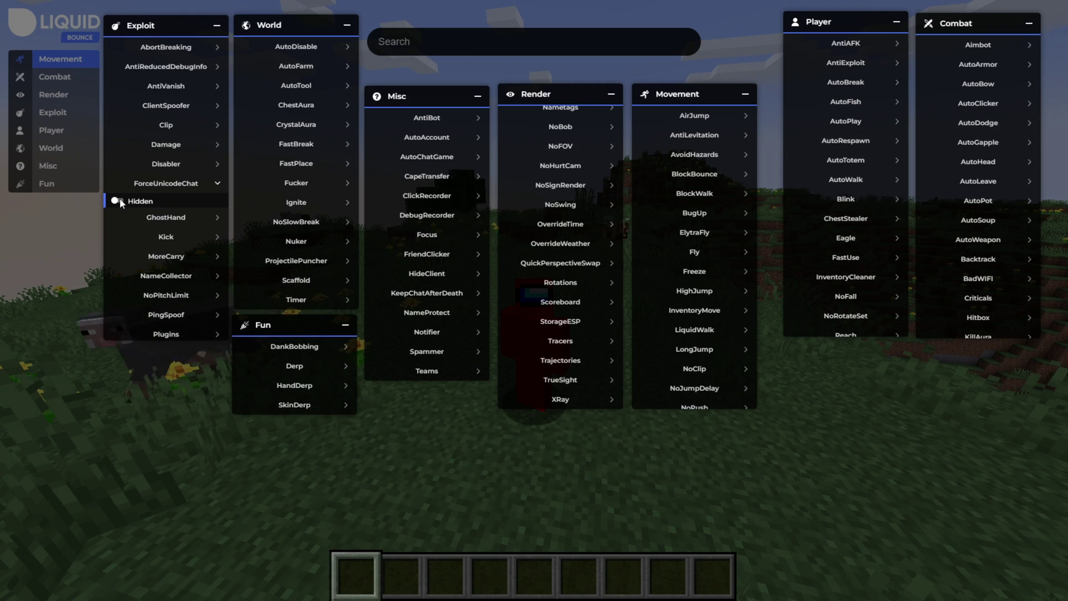
{"action": "left_click", "coordinate": [167, 187]}
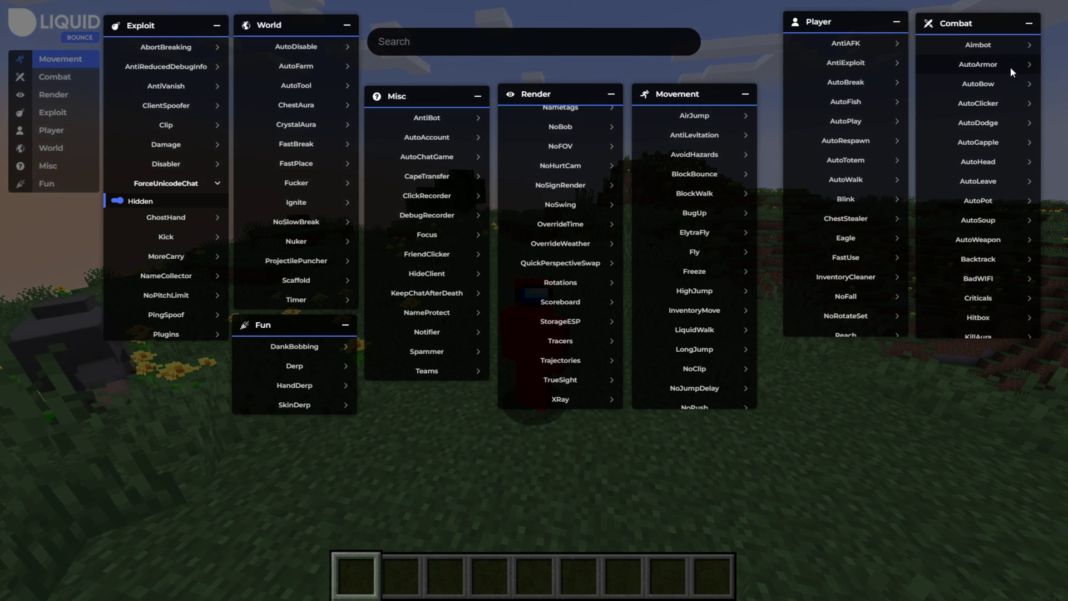
{"action": "left_click", "coordinate": [119, 202]}
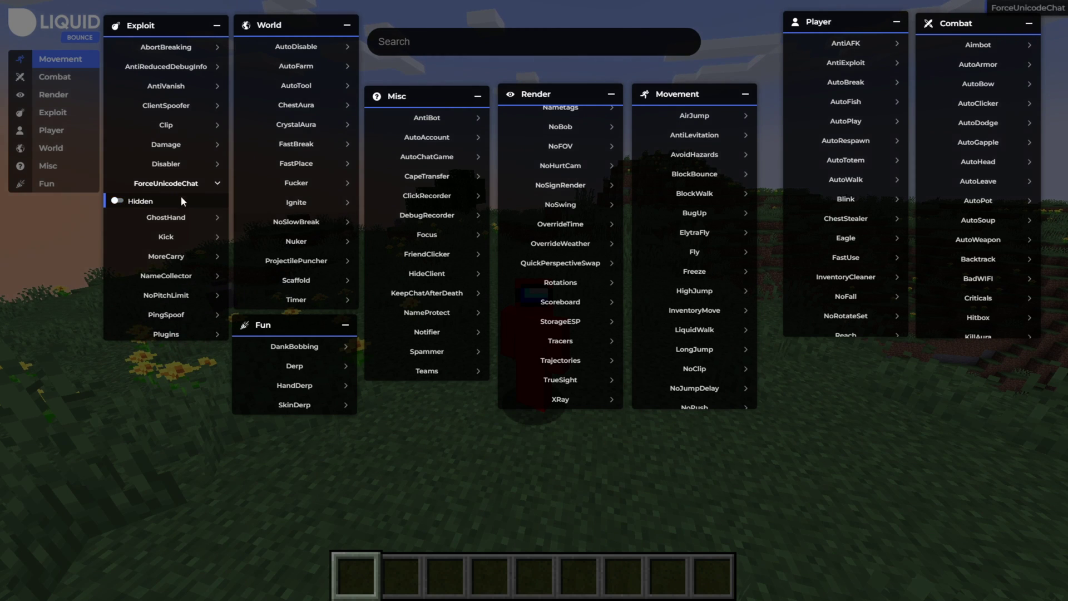
{"action": "left_click", "coordinate": [170, 186]}
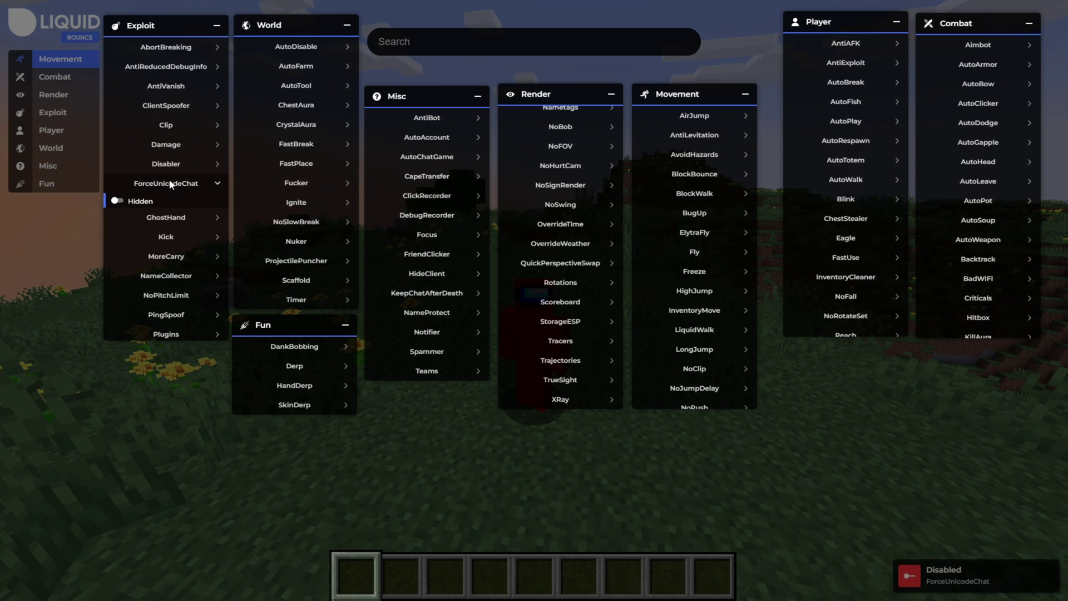
{"action": "right_click", "coordinate": [166, 185]}
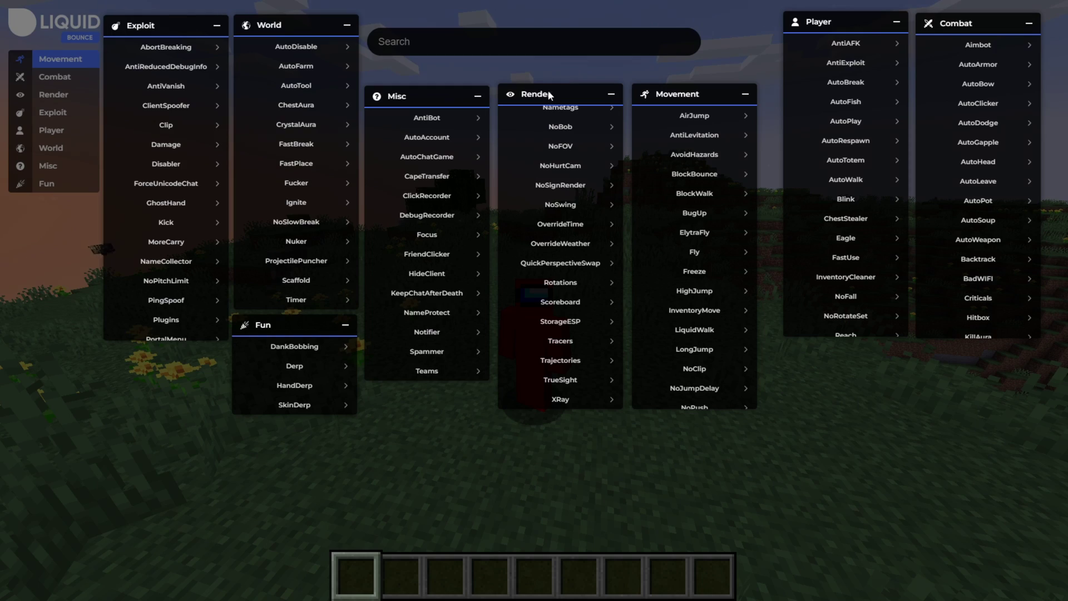
Step: Close the ClickGUI, resume from the pause menu with Back to Game, and open chat
{"action": "key", "text": "Escape"}
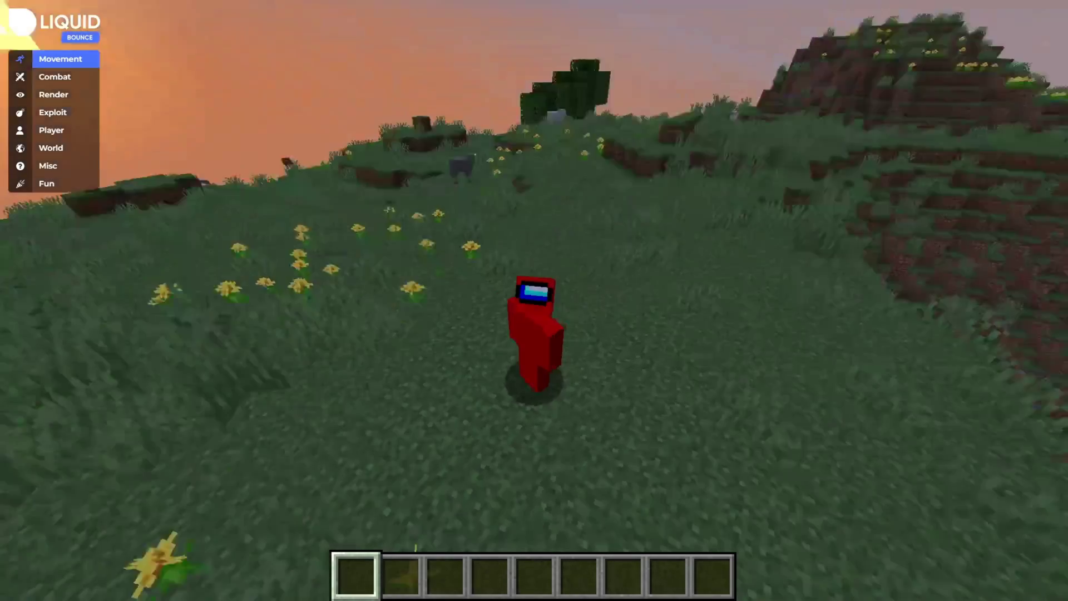
{"action": "key", "text": "Escape"}
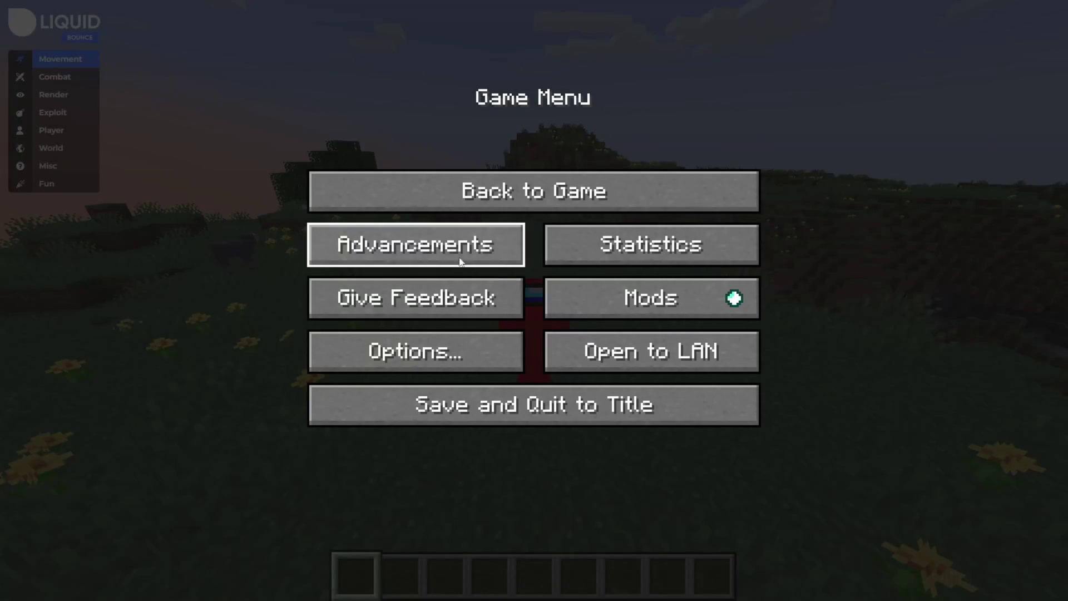
{"action": "left_click", "coordinate": [485, 199]}
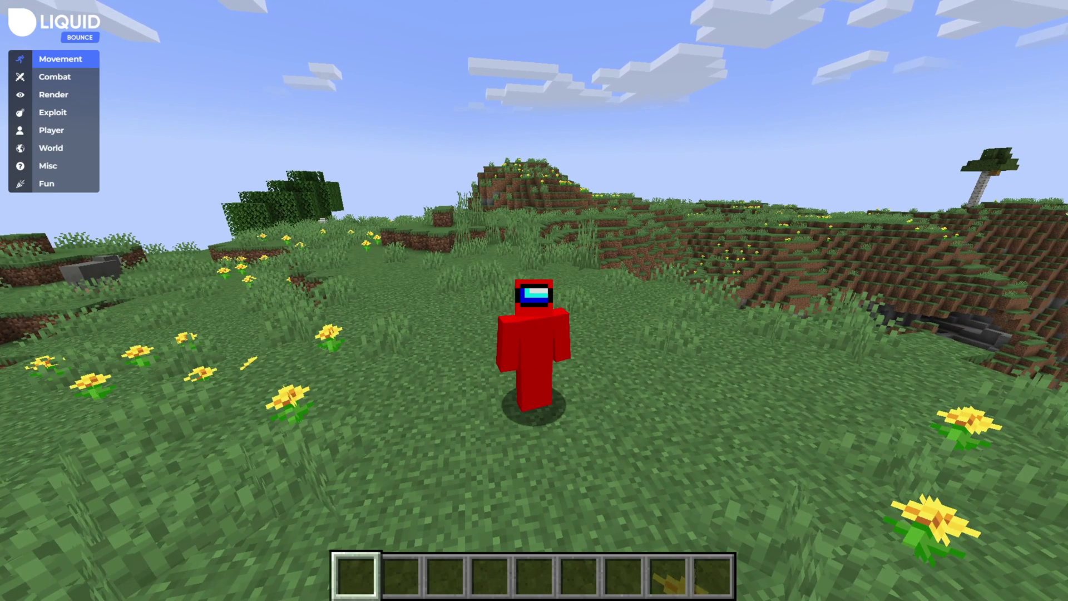
{"action": "key", "text": "t"}
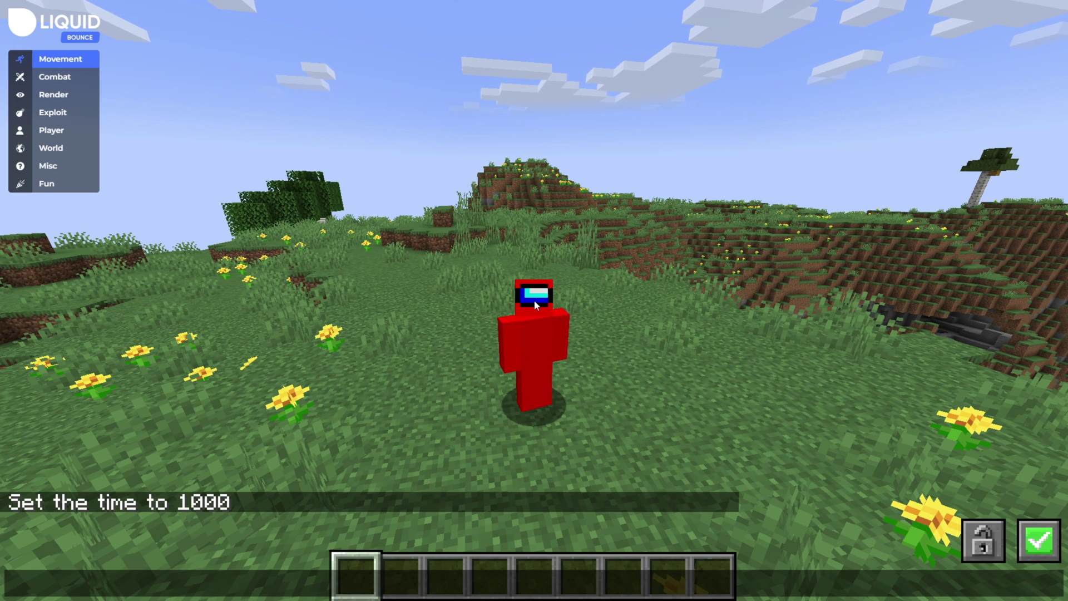
Step: Run .help in chat to list LiquidBounce's commands, page 1 of 4
{"action": "type", "text": "."}
{"action": "key", "text": "BackSpace"}
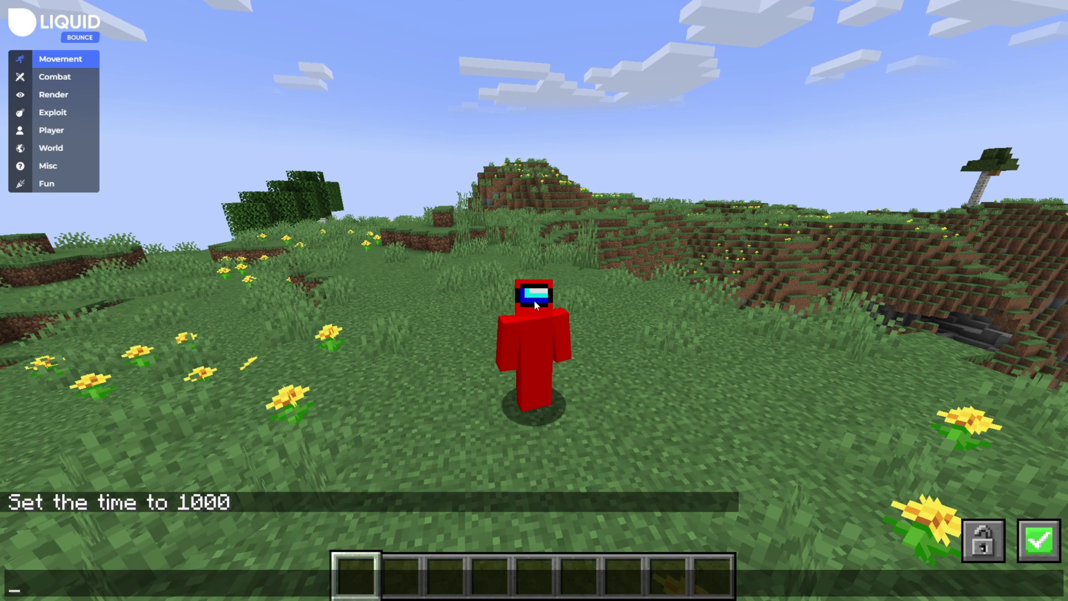
{"action": "type", "text": "/"}
{"action": "key", "text": "BackSpace"}
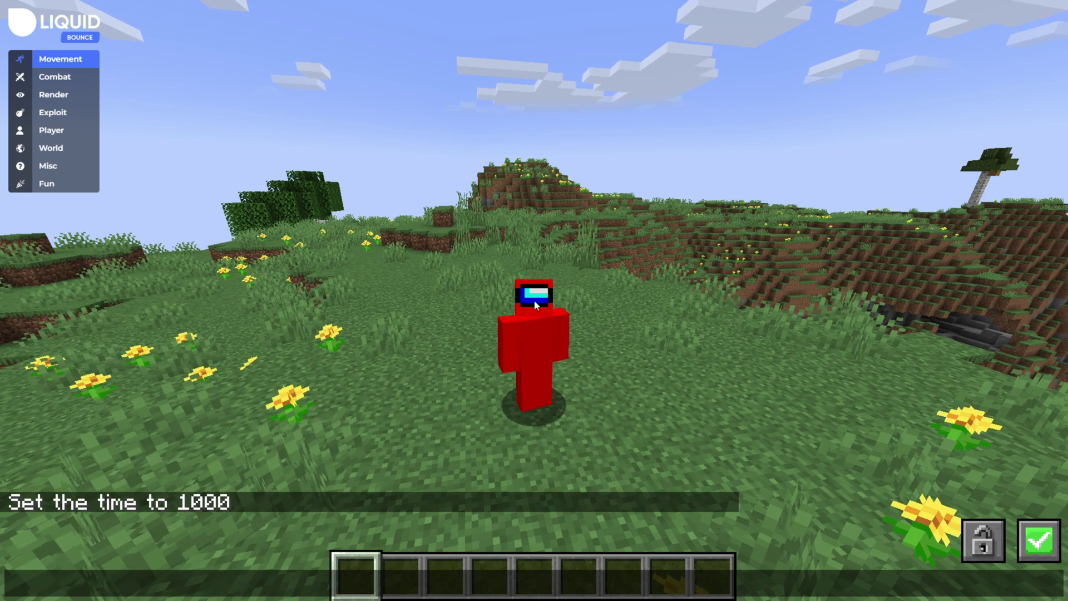
{"action": "type", "text": "."}
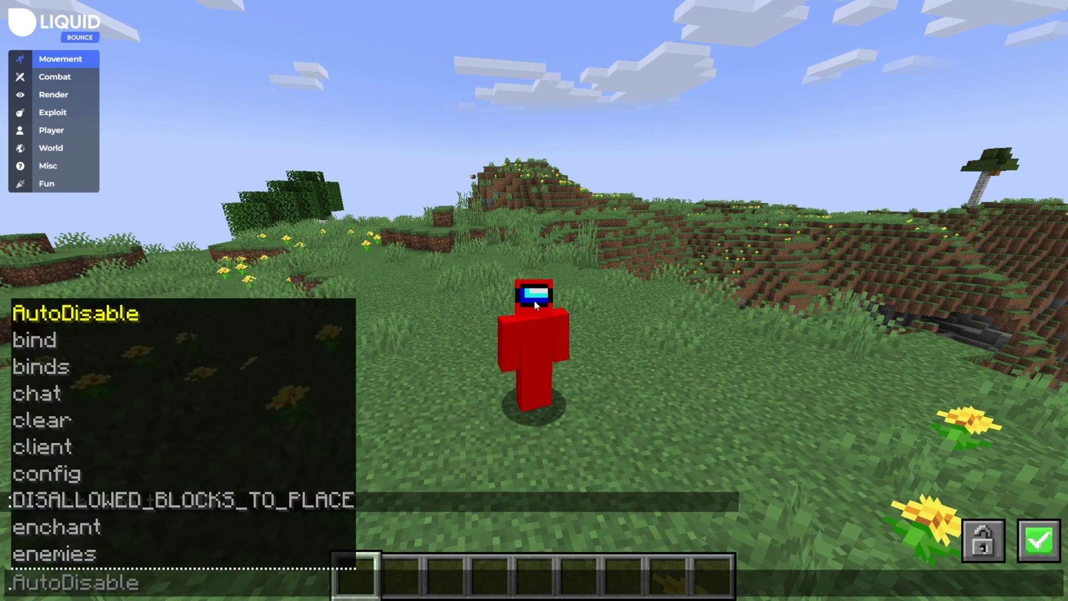
{"action": "type", "text": "help"}
{"action": "key", "text": "Return"}
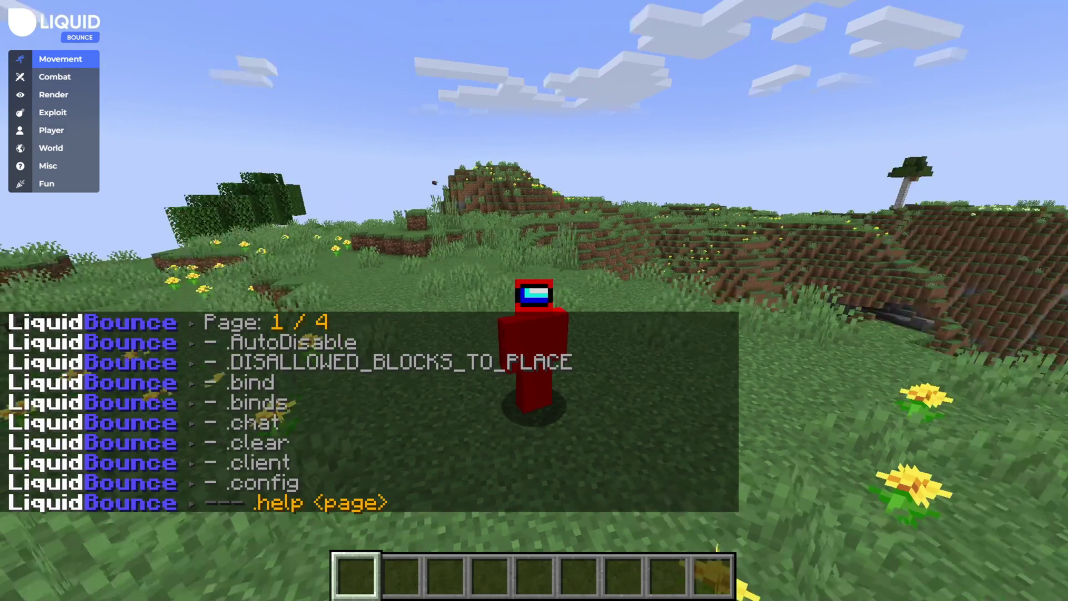
Step: Show help page 2 with .help 2 and reopen the chat input
{"action": "key", "text": "t"}
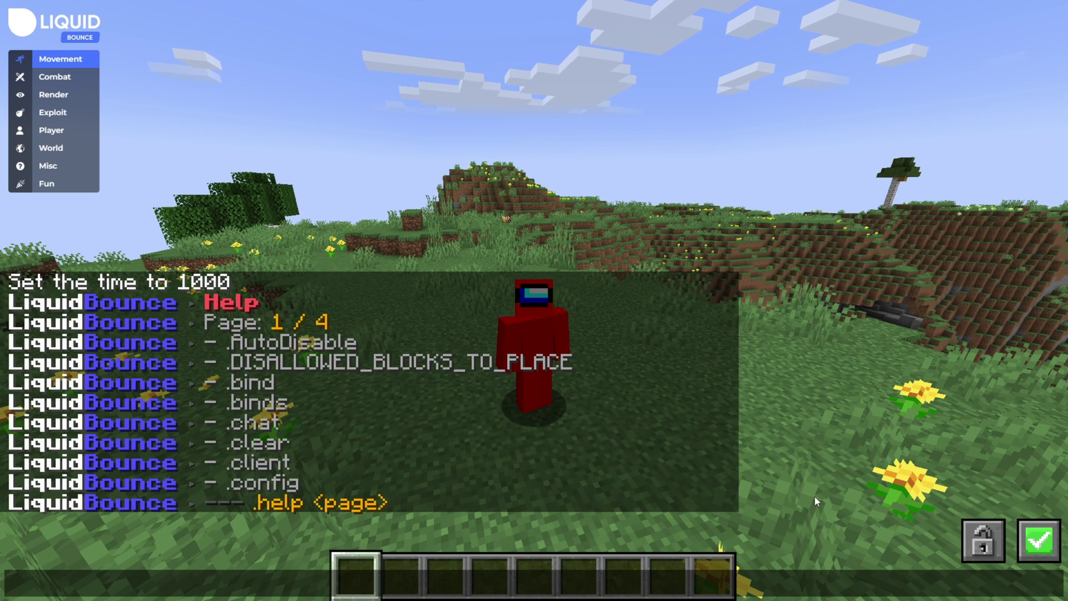
{"action": "type", "text": ".help"}
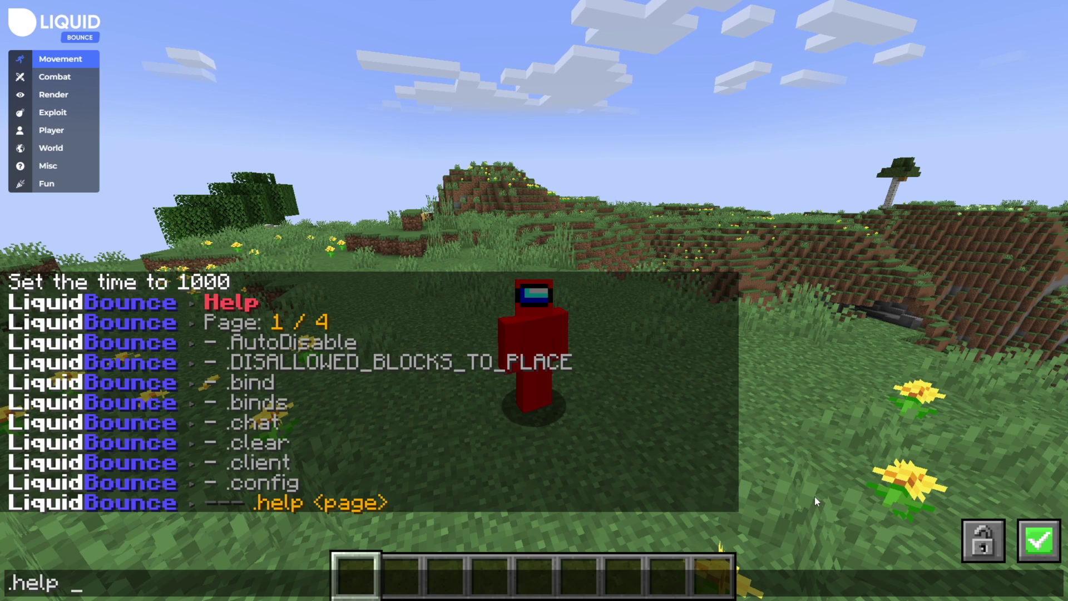
{"action": "type", "text": " 2"}
{"action": "key", "text": "Return"}
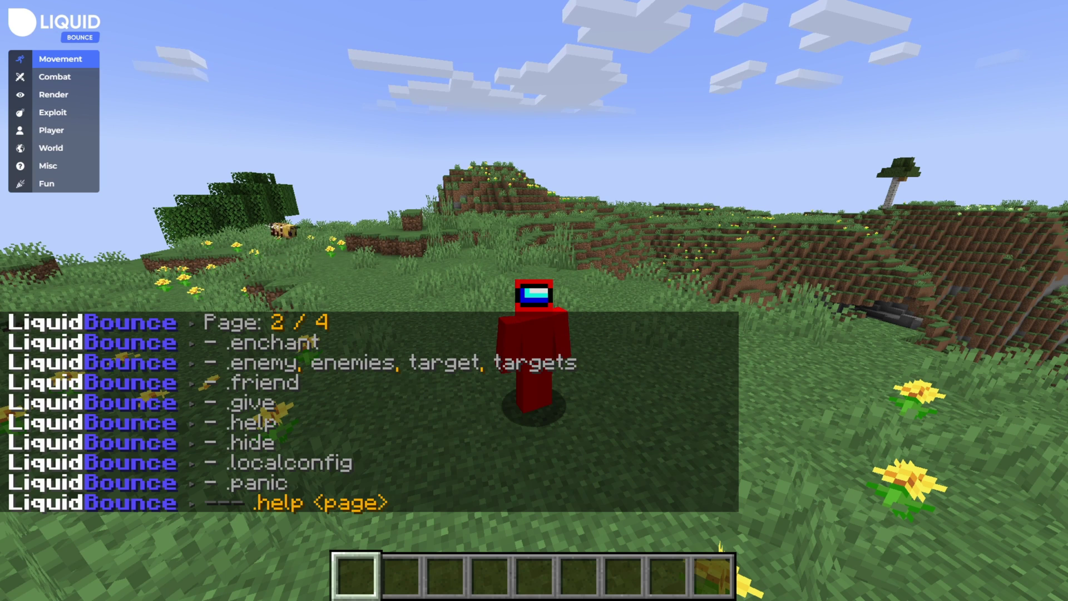
{"action": "key", "text": "t"}
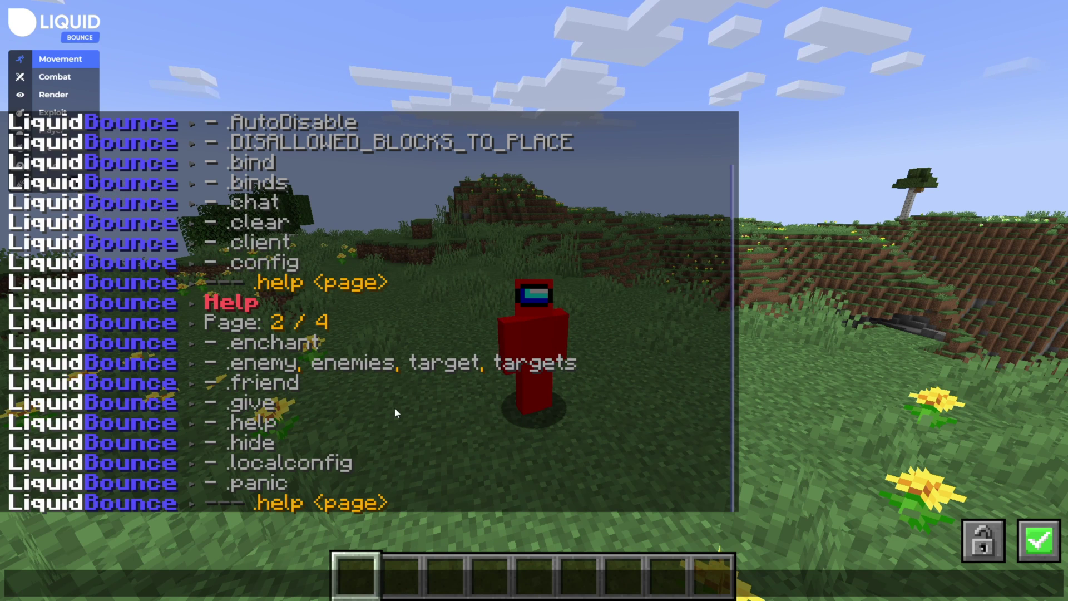
Step: Run .give via Tab completion, then .give diamond 12480 to receive 12480 diamonds
{"action": "type", "text": "/gie"}
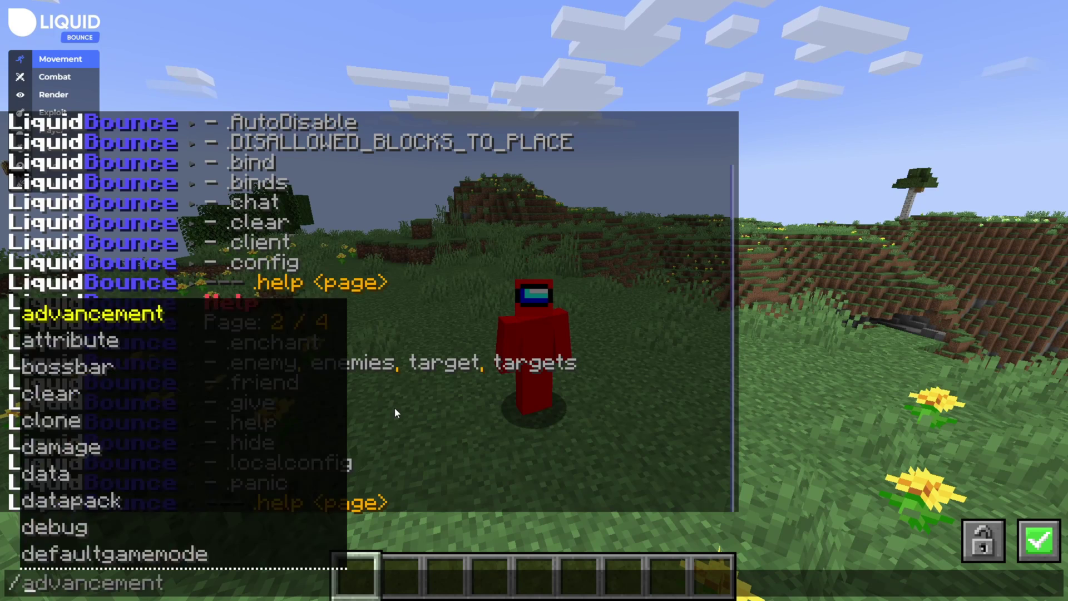
{"action": "key", "text": "BackSpace"}
{"action": "key", "text": "BackSpace"}
{"action": "key", "text": "BackSpace"}
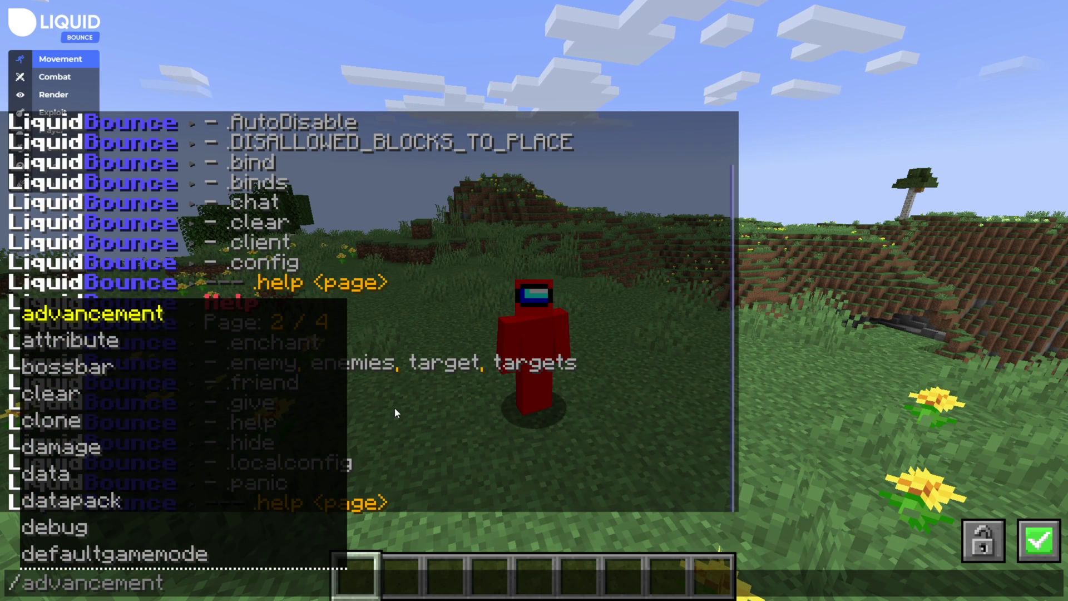
{"action": "key", "text": "BackSpace"}
{"action": "type", "text": "."}
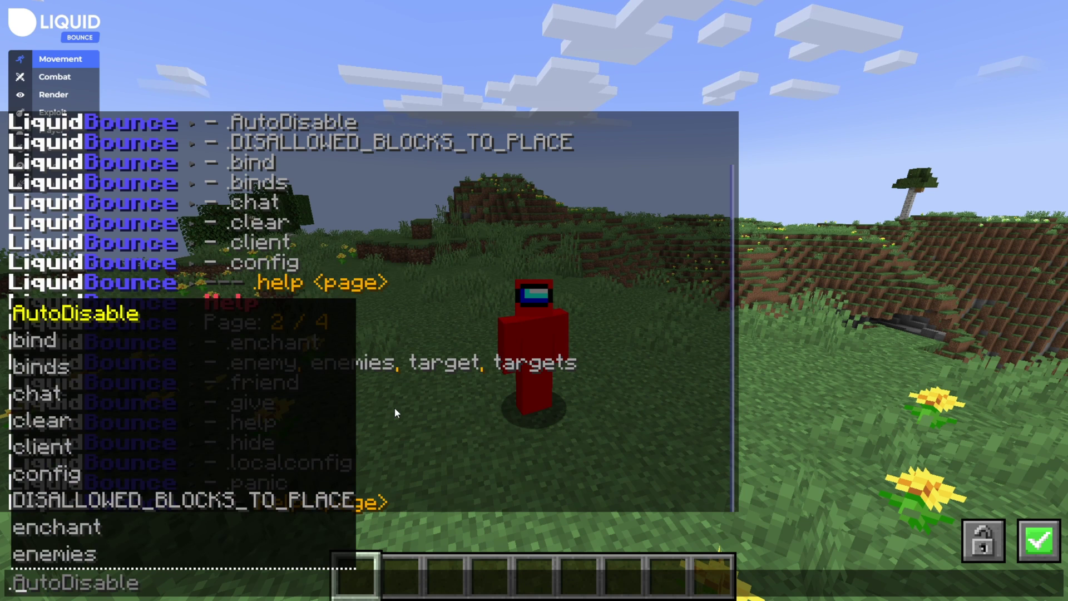
{"action": "type", "text": "give"}
{"action": "key", "text": "Tab"}
{"action": "key", "text": "Return"}
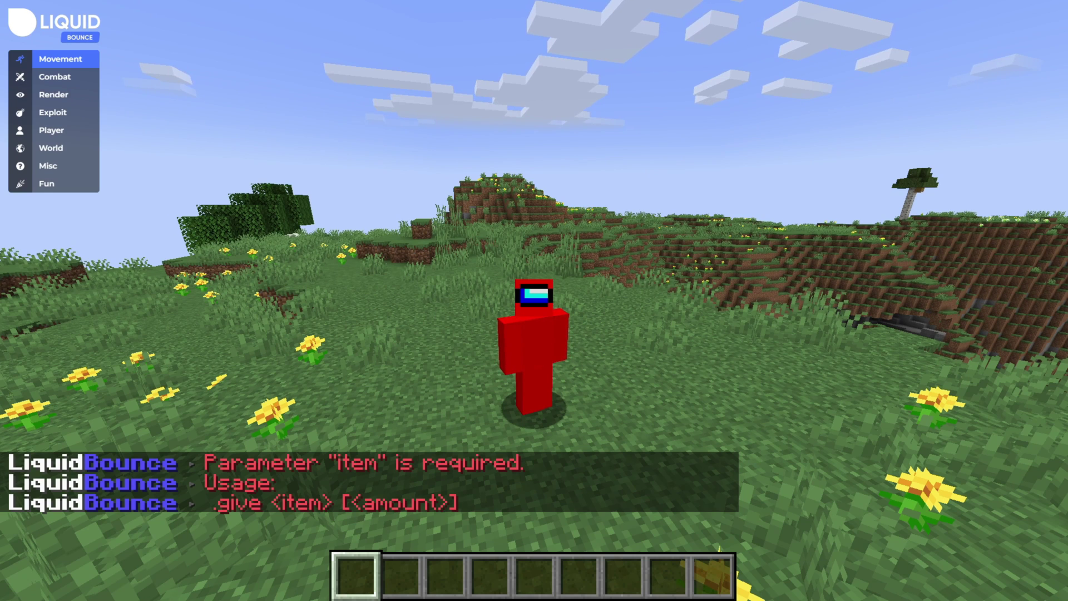
{"action": "type", "text": "t"}
{"action": "type", "text": "."}
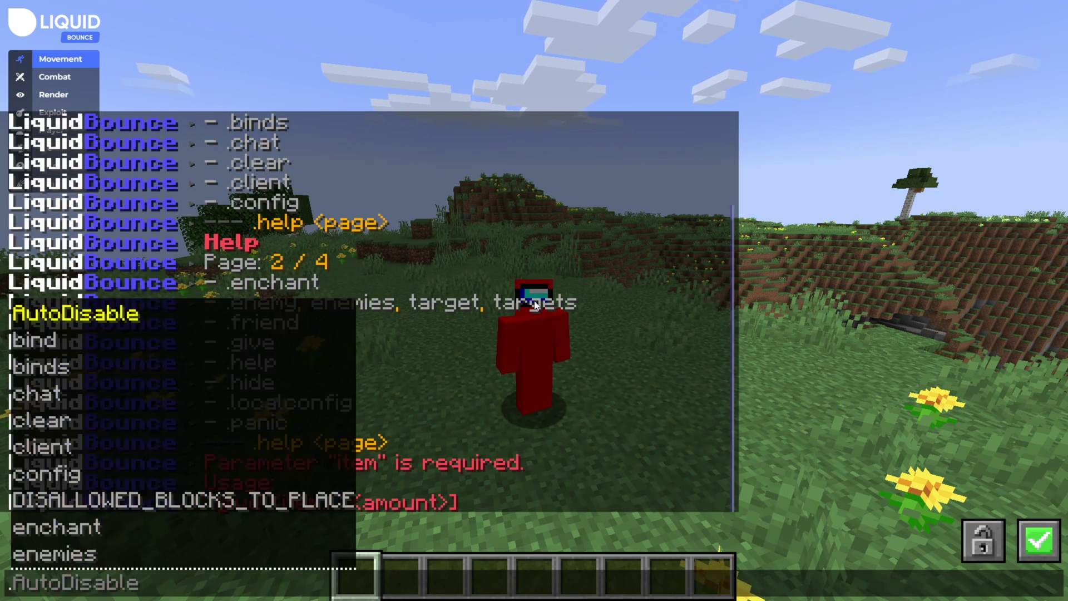
{"action": "type", "text": "give"}
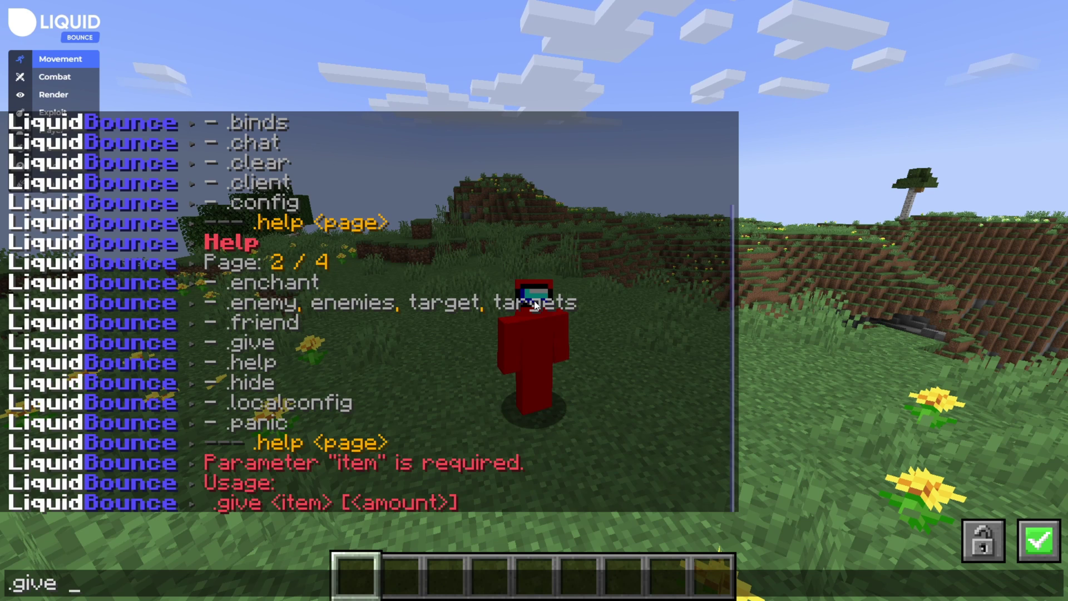
{"action": "type", "text": " diamond"}
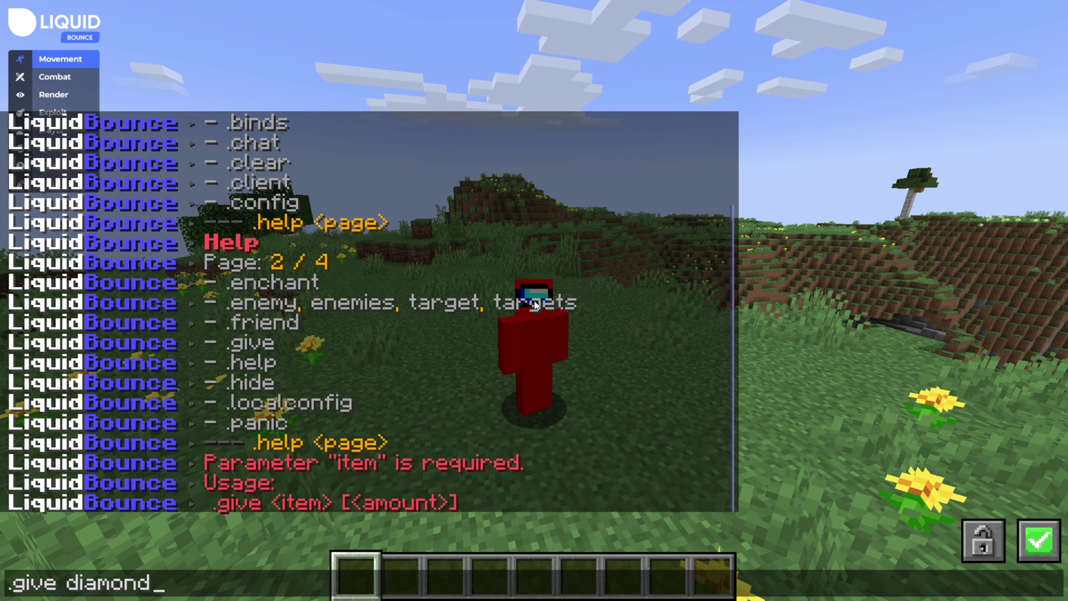
{"action": "type", "text": " 12480"}
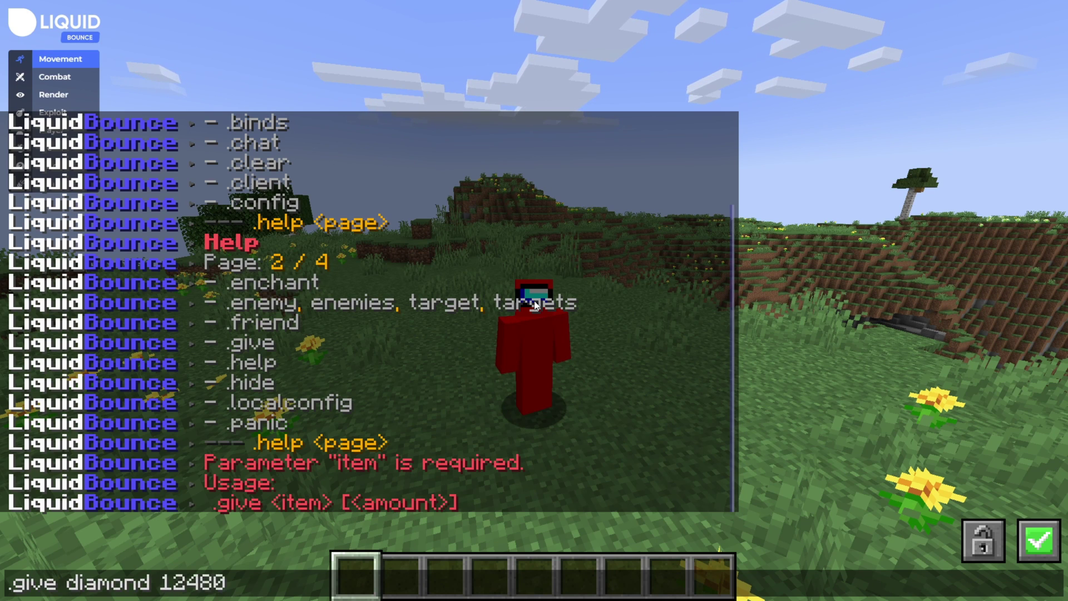
{"action": "key", "text": "Return"}
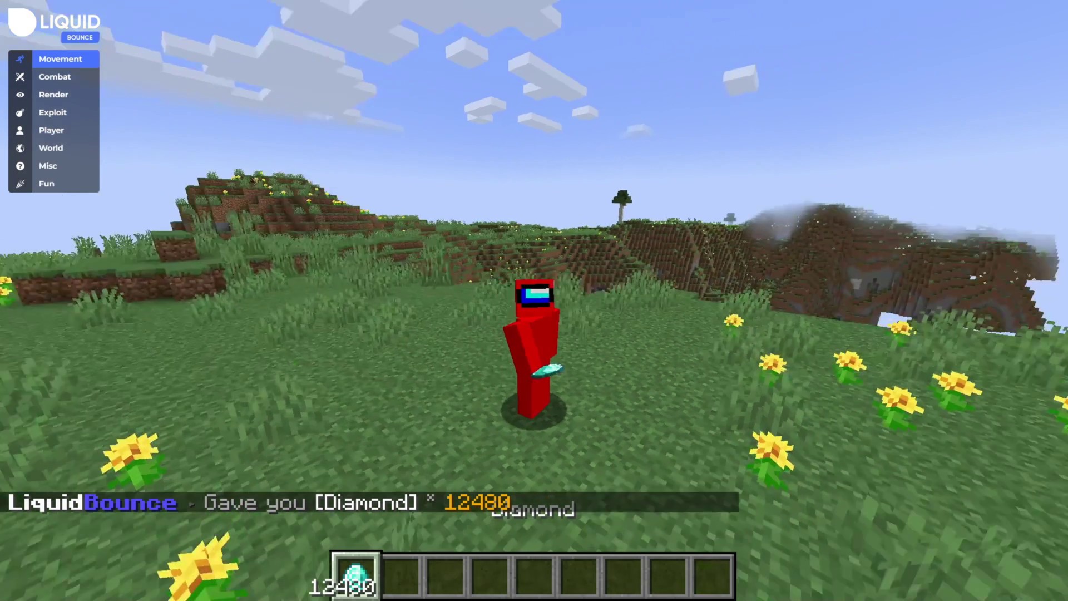
Step: Spread the 12480 diamonds into 64-stacks across the hotbar and inventory rows
{"action": "key", "text": "e"}
{"action": "left_click", "coordinate": [354, 418]}
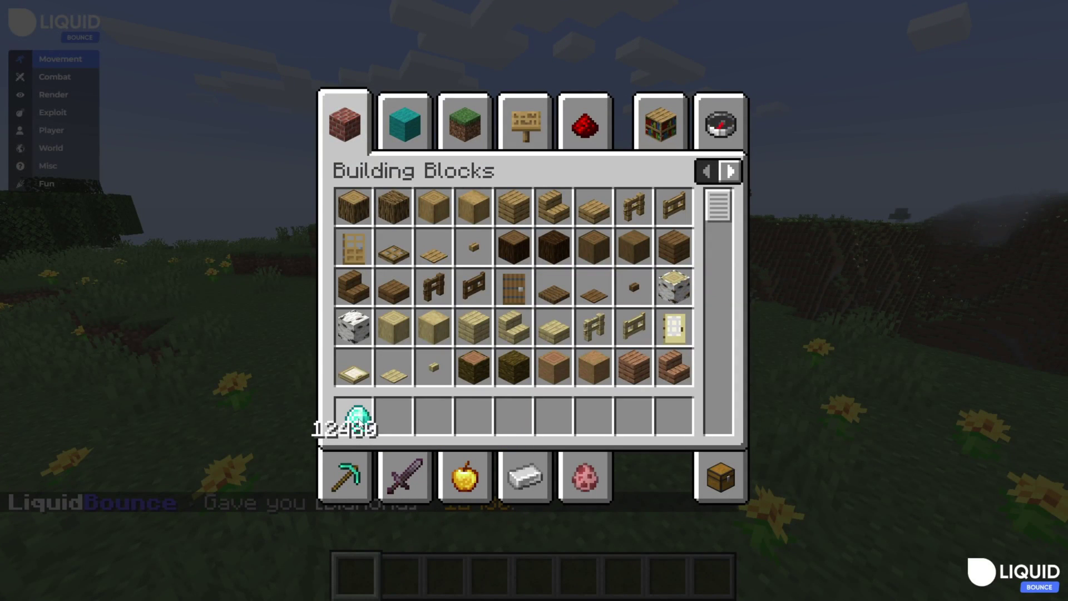
{"action": "left_click_drag", "start_coordinate": [353, 417], "coordinate": [634, 424]}
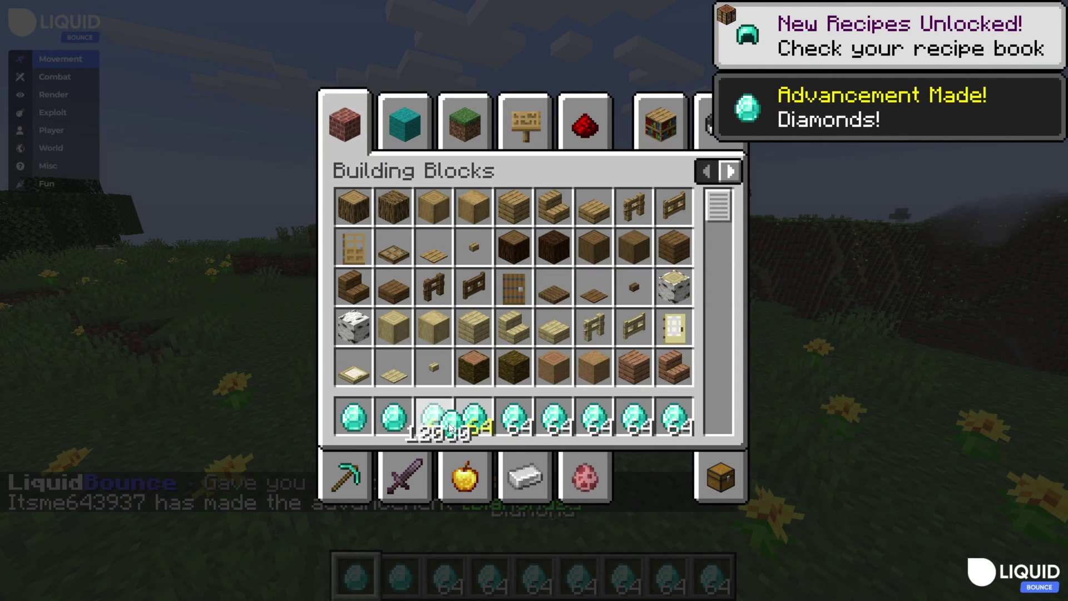
{"action": "left_click", "coordinate": [721, 477]}
{"action": "mouse_move", "coordinate": [671, 362]}
{"action": "left_mouse_down"}
{"action": "mouse_move", "coordinate": [358, 329]}
{"action": "mouse_move", "coordinate": [676, 286]}
{"action": "mouse_move", "coordinate": [323, 331]}
{"action": "mouse_move", "coordinate": [382, 369]}
{"action": "mouse_move", "coordinate": [675, 368]}
{"action": "left_mouse_up"}
{"action": "key", "text": "e"}
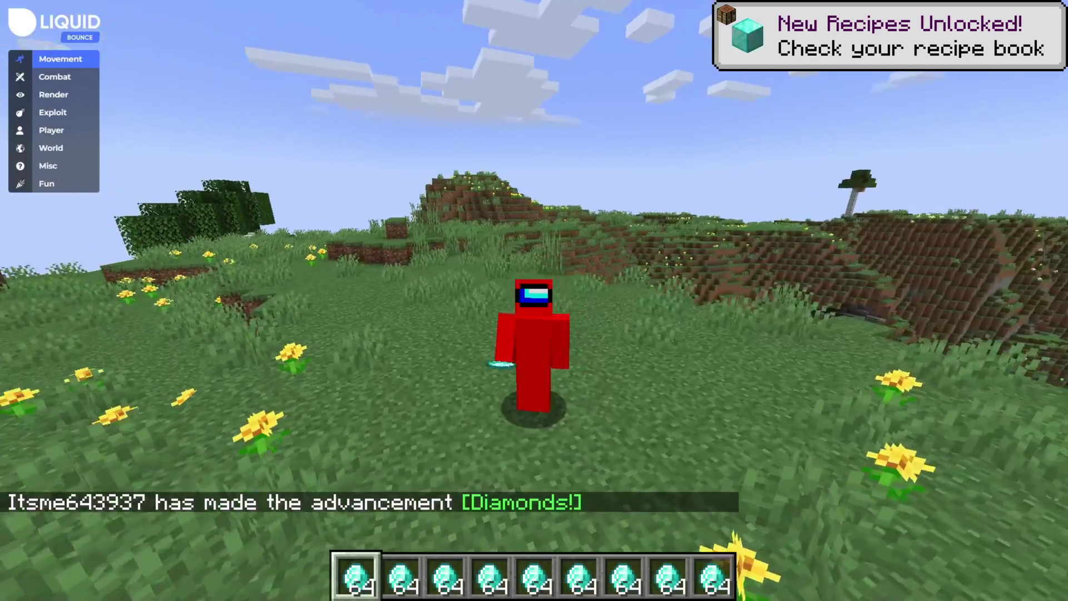